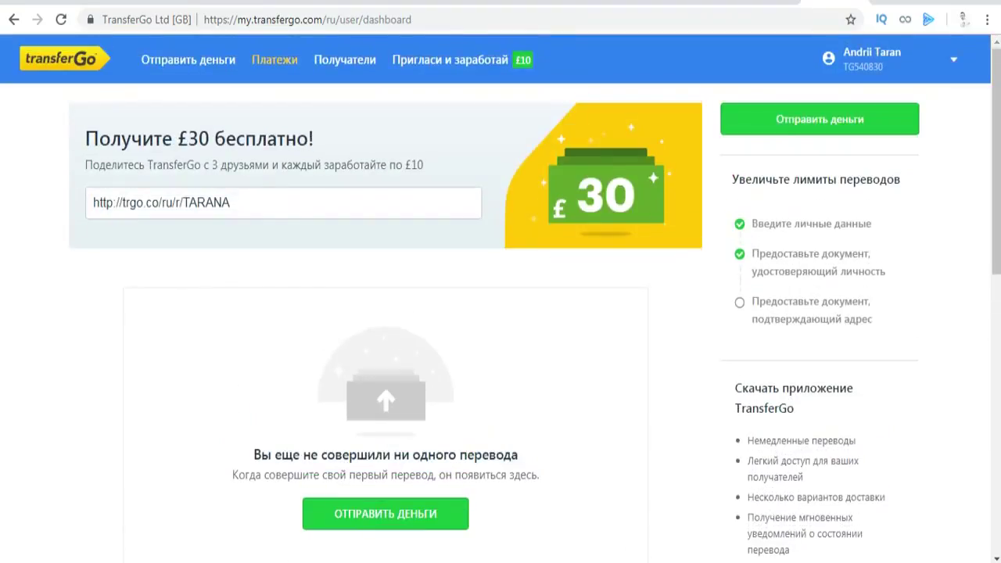
# Start a new money transfer from Poland to Ukraine and set the amount sent to 1000 PLN with standard delivery
pyautogui.click(187, 59)
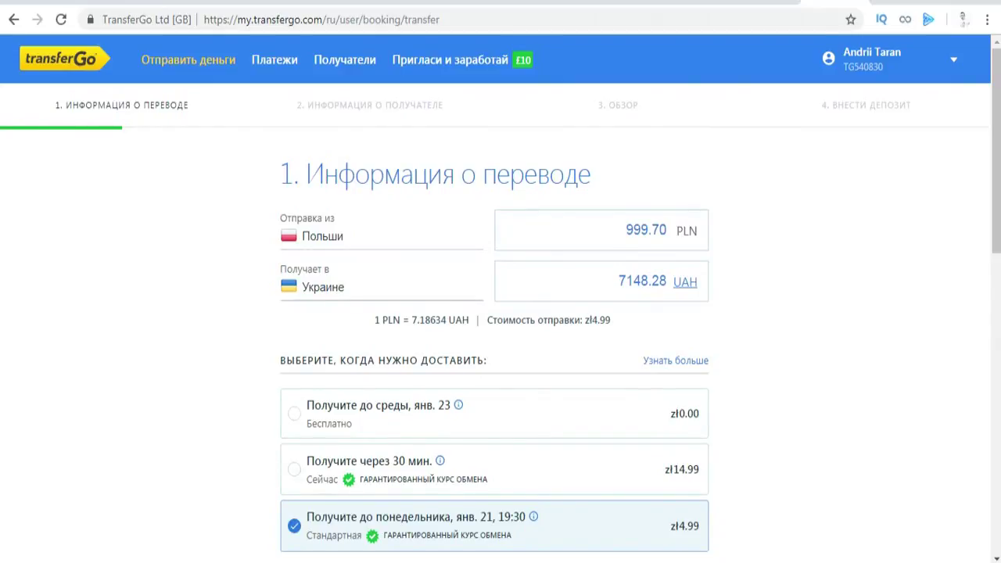
pyautogui.doubleClick(645, 230)
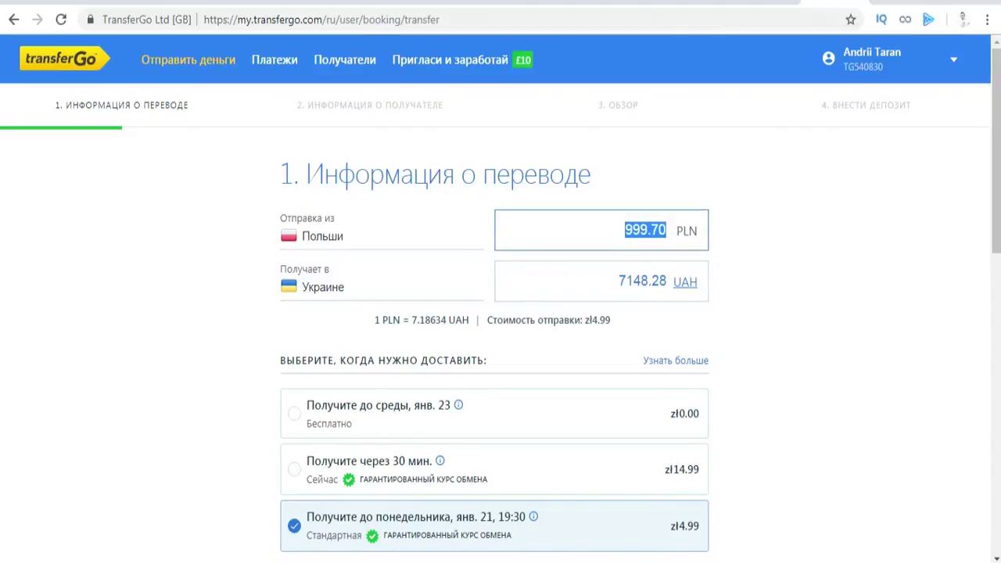
pyautogui.write('1000')
pyautogui.click(494, 525)
pyautogui.moveTo(617, 281); pyautogui.dragTo(666, 281)
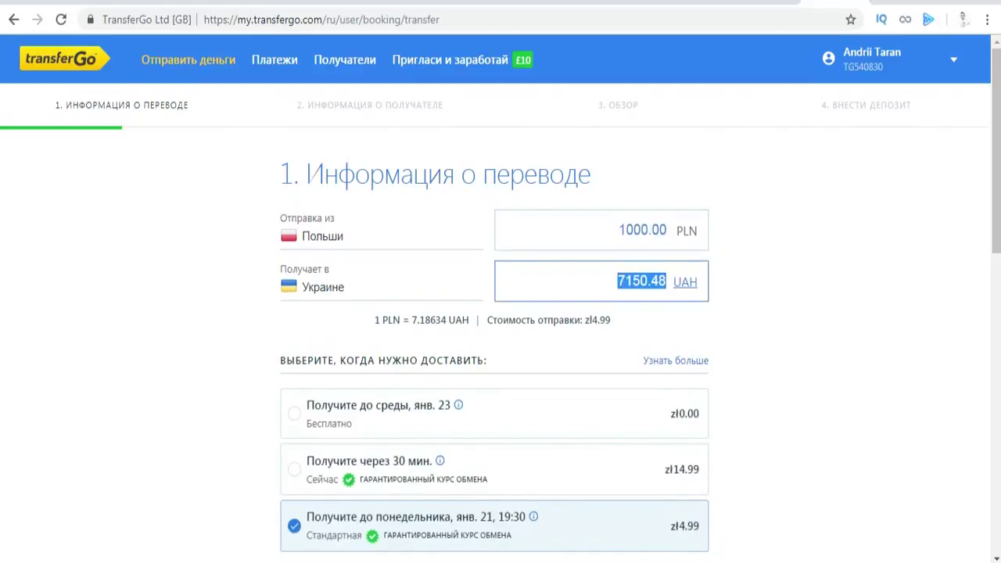
pyautogui.click(781, 291)
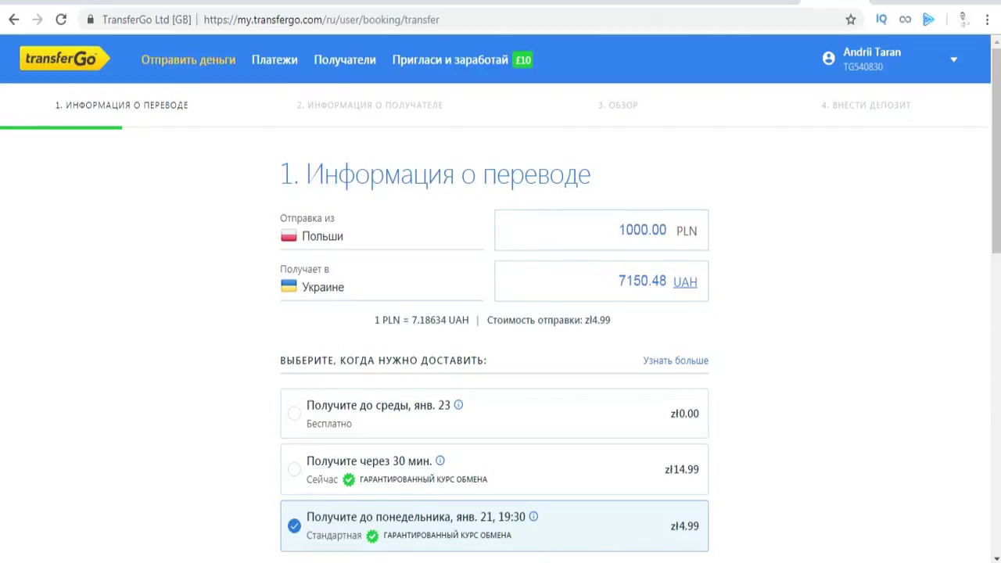
# Expand the full list of delivery time options for the transfer
pyautogui.scroll(-1, 500, 313)
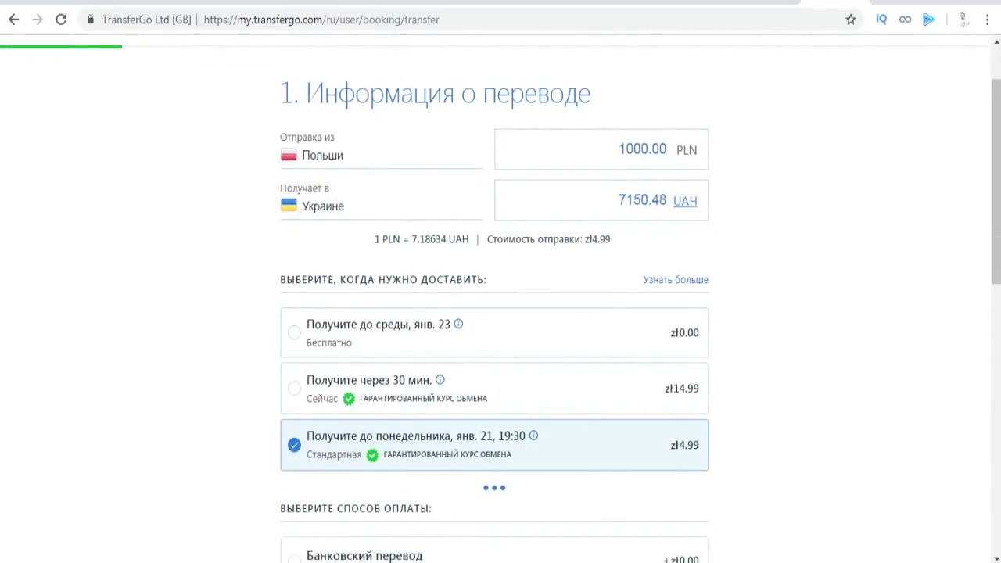
pyautogui.click(494, 488)
pyautogui.scroll(-2, 494, 488)
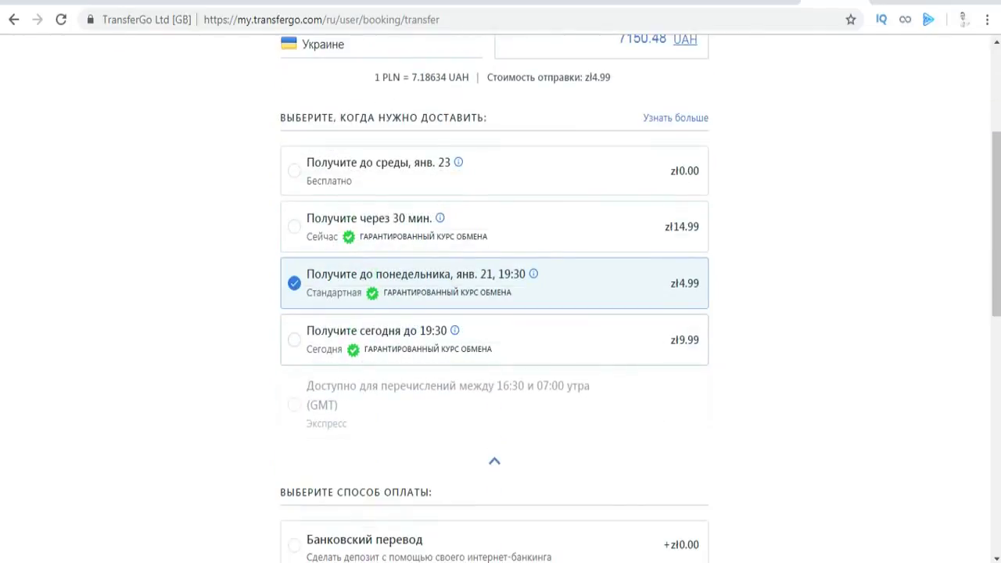
pyautogui.scroll(1, 500, 297)
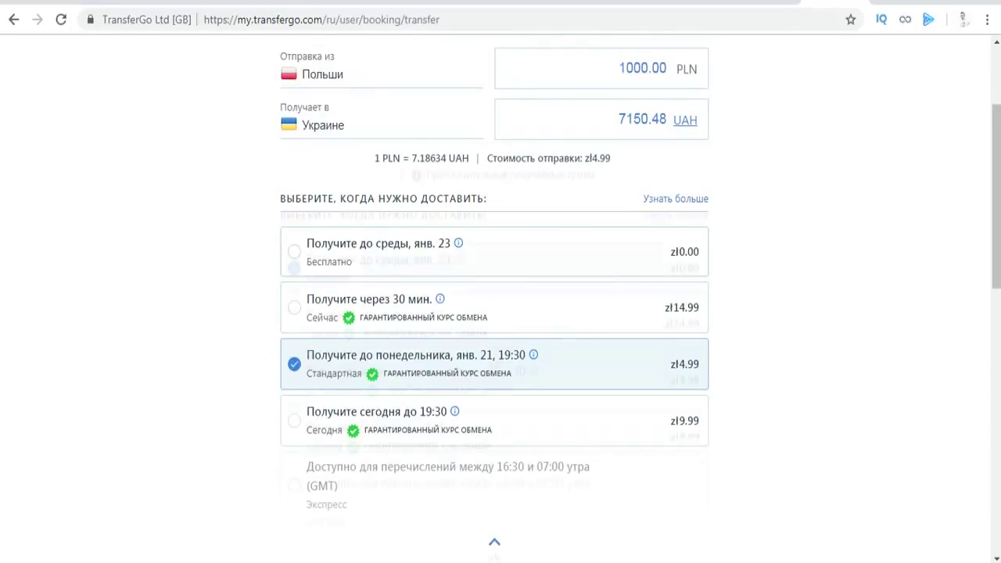
# Compare the free, 30-minute, standard and same-day delivery options by selecting each in turn and checking its description
pyautogui.click(294, 252)
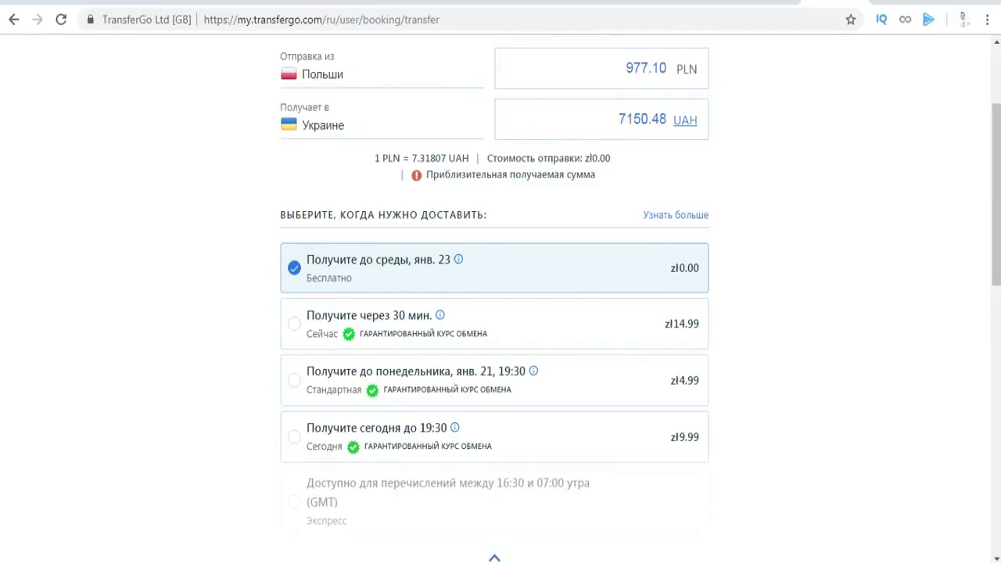
pyautogui.moveTo(458, 258)
pyautogui.click(294, 324)
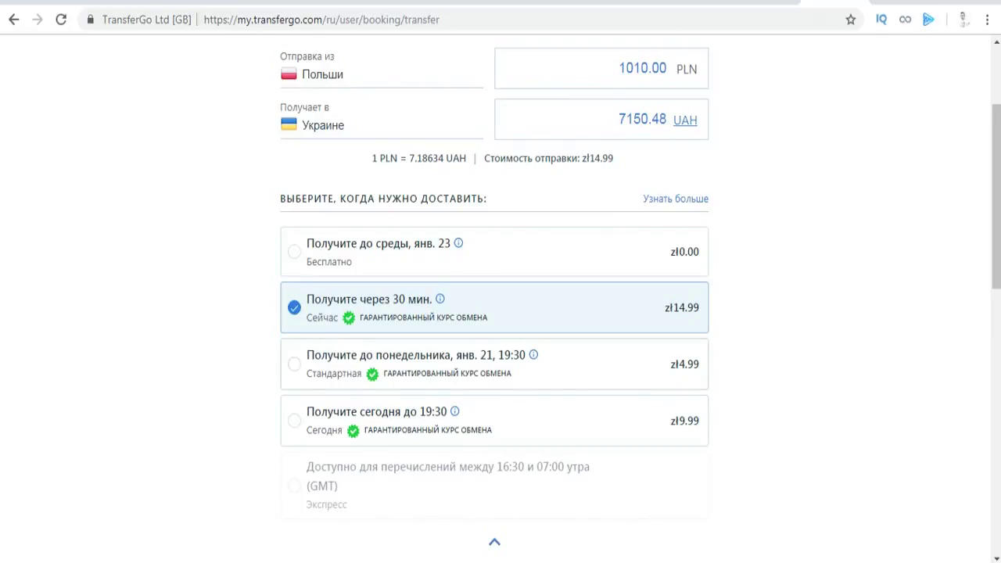
pyautogui.click(494, 364)
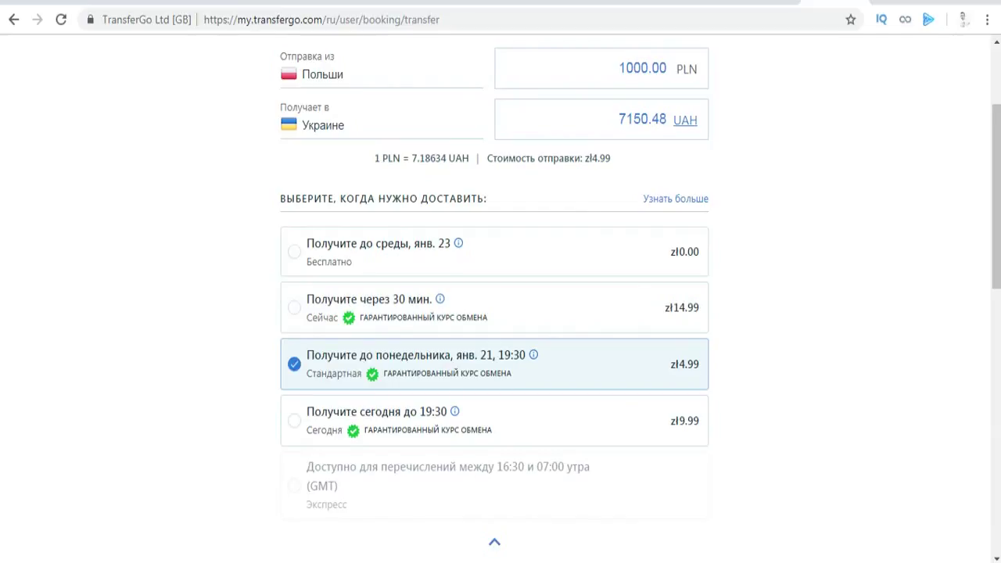
pyautogui.moveTo(533, 355)
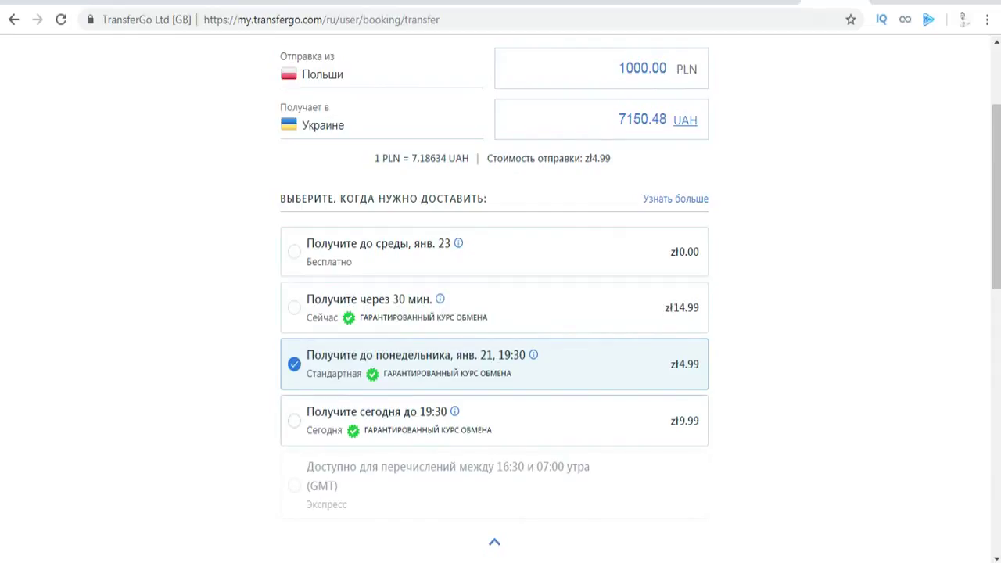
pyautogui.click(494, 420)
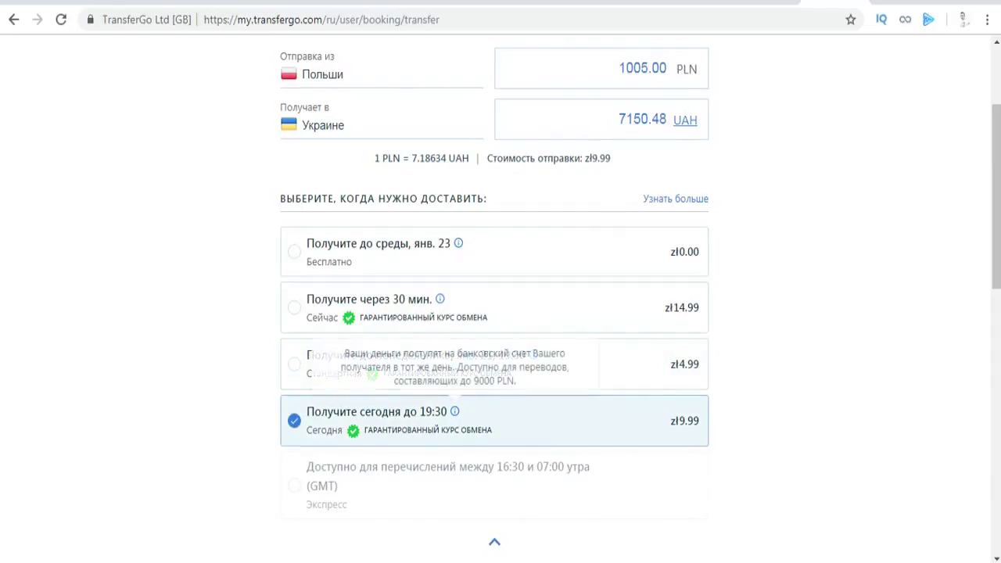
pyautogui.moveTo(455, 411)
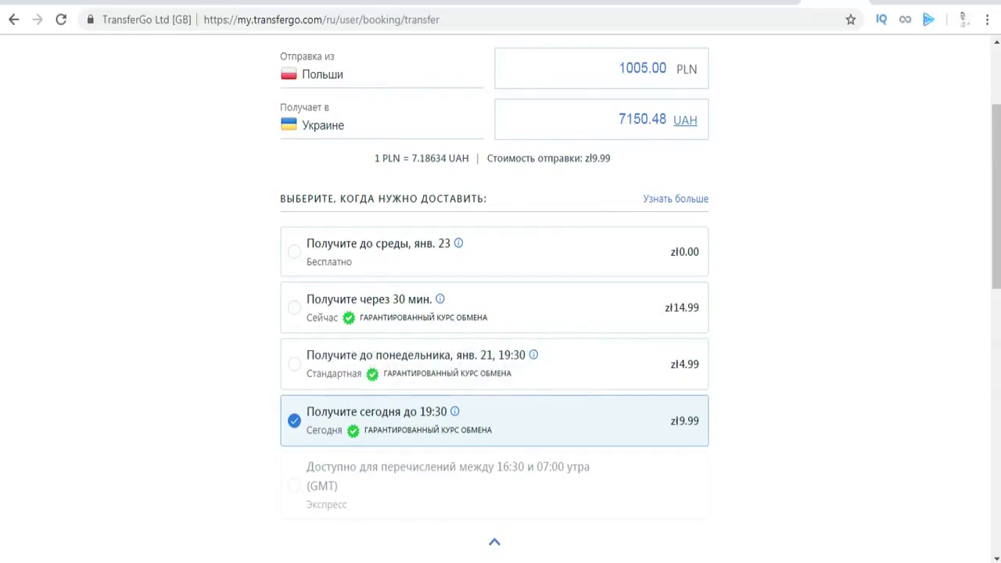
# Select standard delivery by Monday, January 21, 19:30, as the delivery time
pyautogui.scroll(-1, 494, 313)
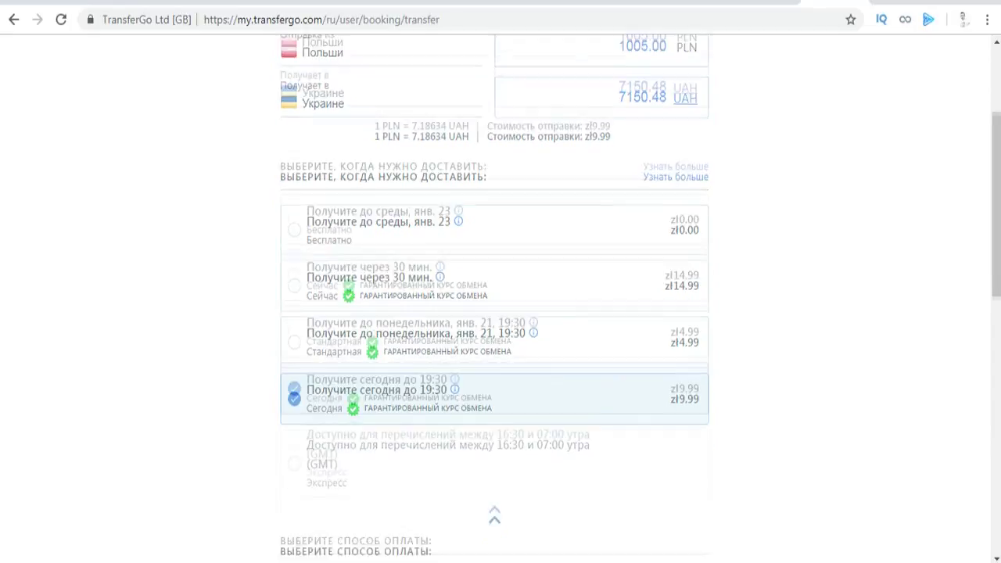
pyautogui.scroll(3, 494, 312)
pyautogui.scroll(-1, 494, 313)
pyautogui.scroll(-1, 500, 297)
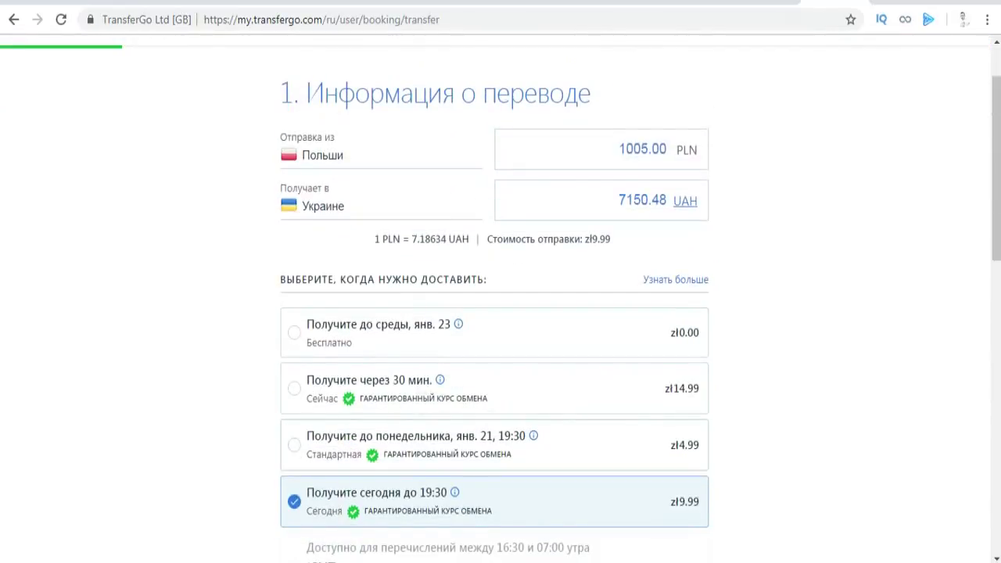
pyautogui.click(294, 445)
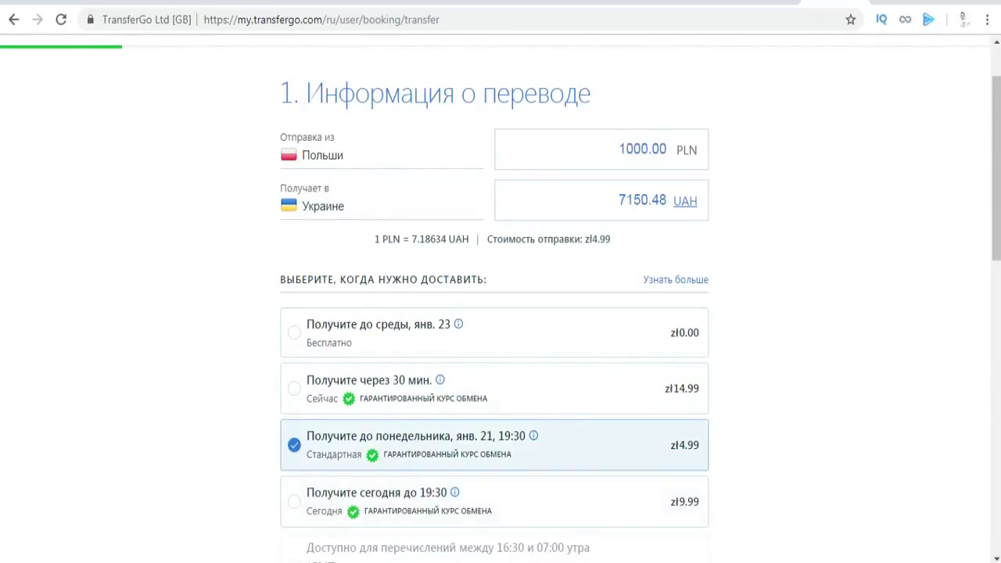
# Try bank transfer as the payment method and return to debit or credit card
pyautogui.scroll(-3, 500, 297)
pyautogui.scroll(-1, 500, 298)
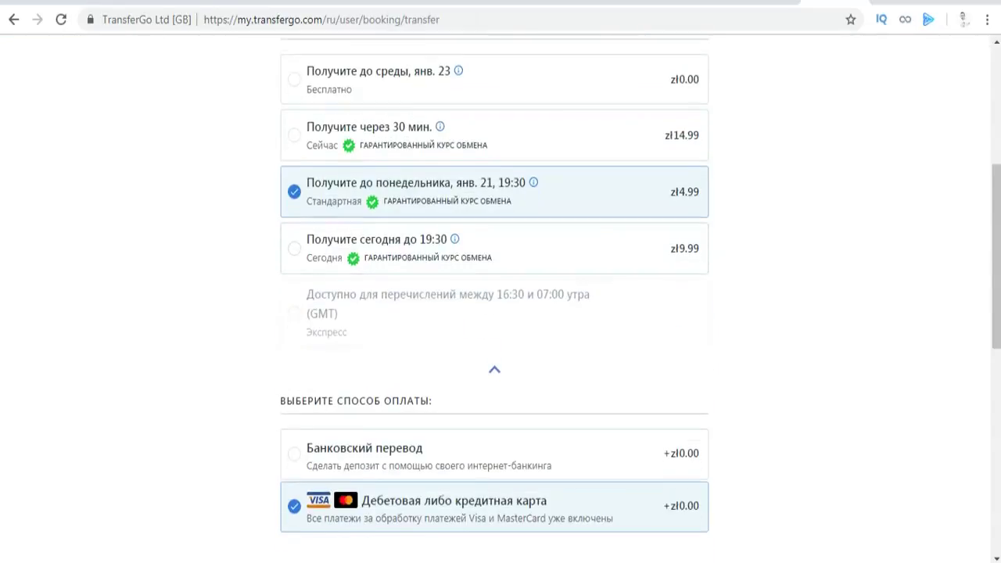
pyautogui.scroll(-1, 500, 297)
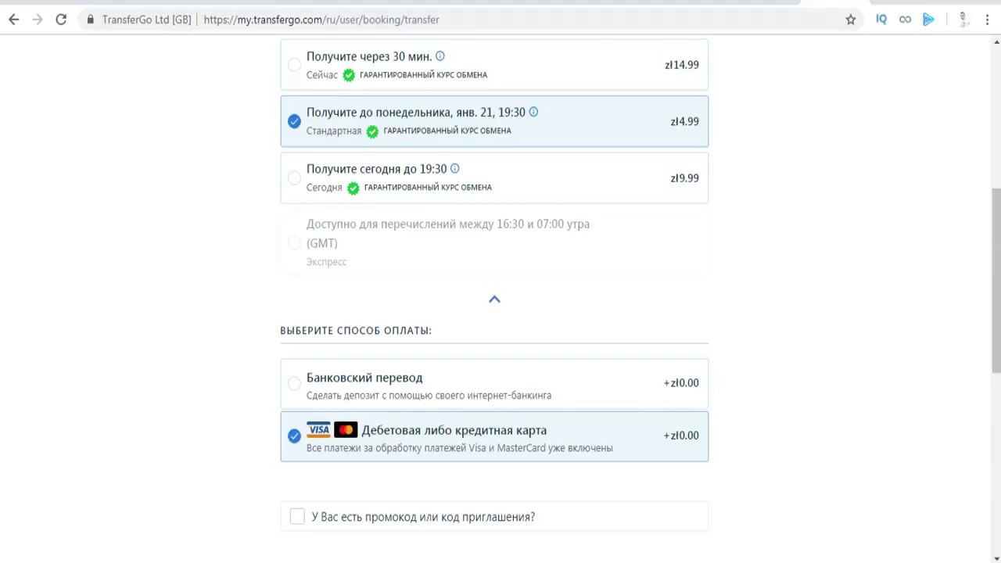
pyautogui.click(294, 383)
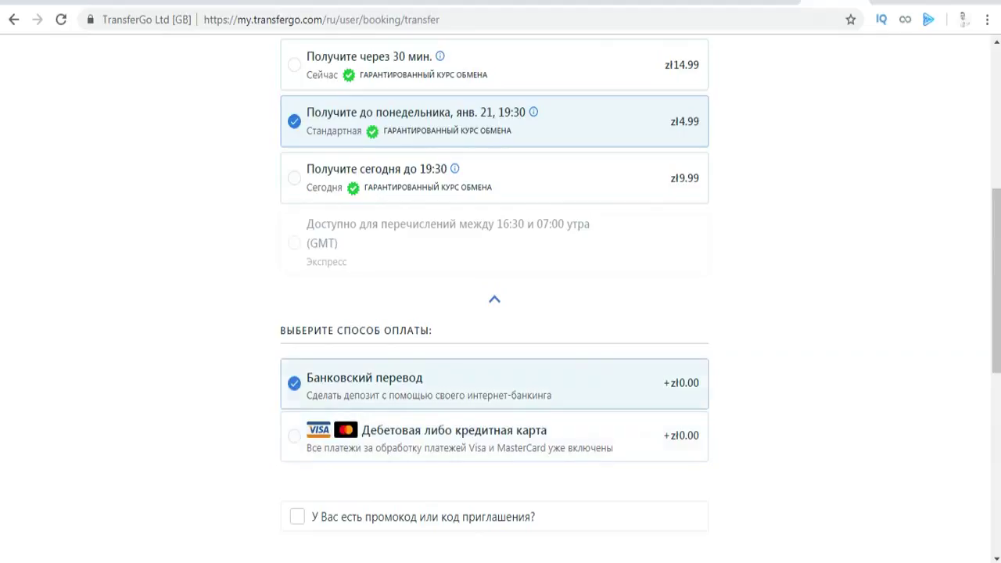
pyautogui.scroll(-1, 500, 297)
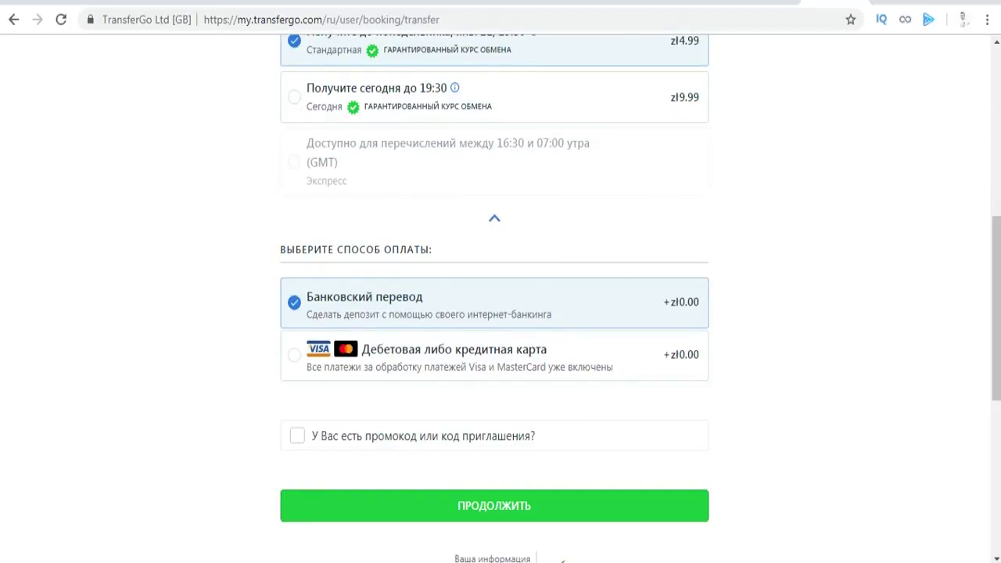
pyautogui.click(294, 355)
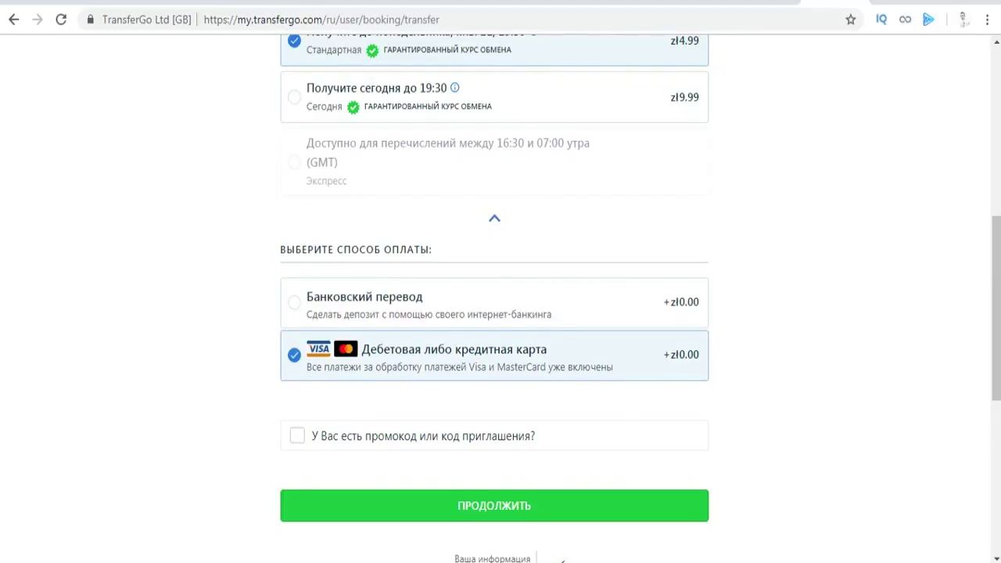
# Reveal the promo or invitation code field and hide it again
pyautogui.scroll(-2, 494, 313)
pyautogui.click(297, 273)
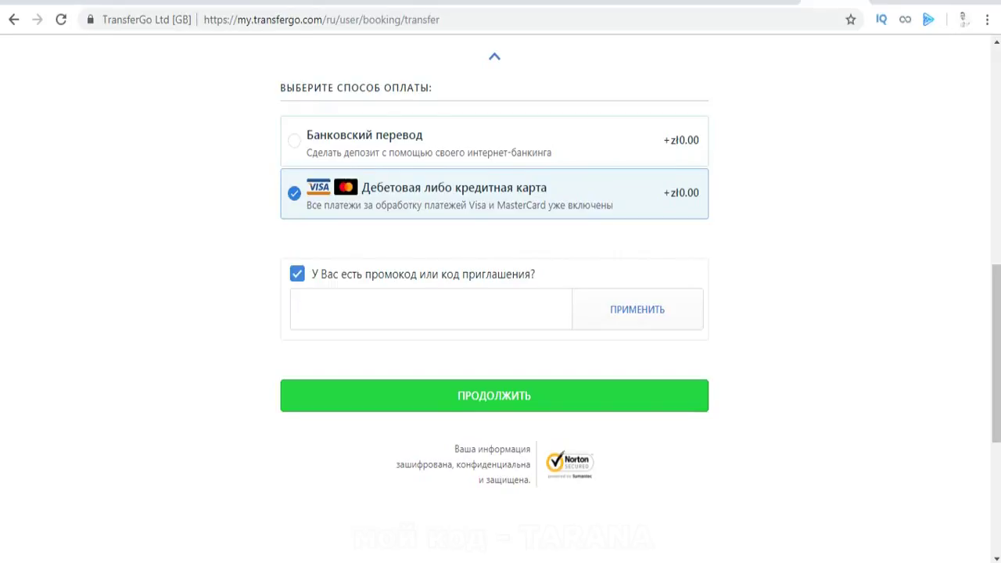
pyautogui.click(297, 274)
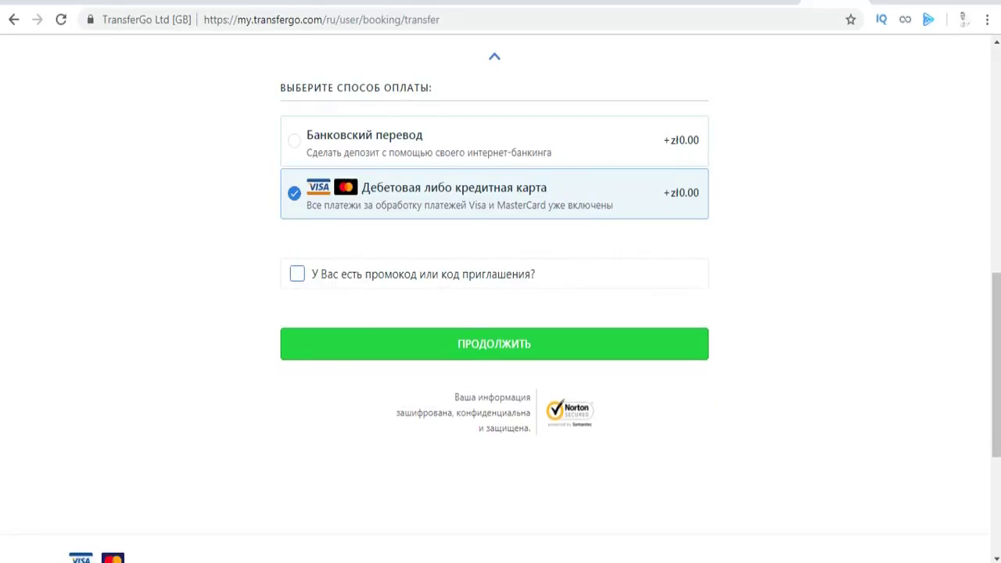
# Review the transfer details and continue to the recipient information
pyautogui.scroll(8, 500, 297)
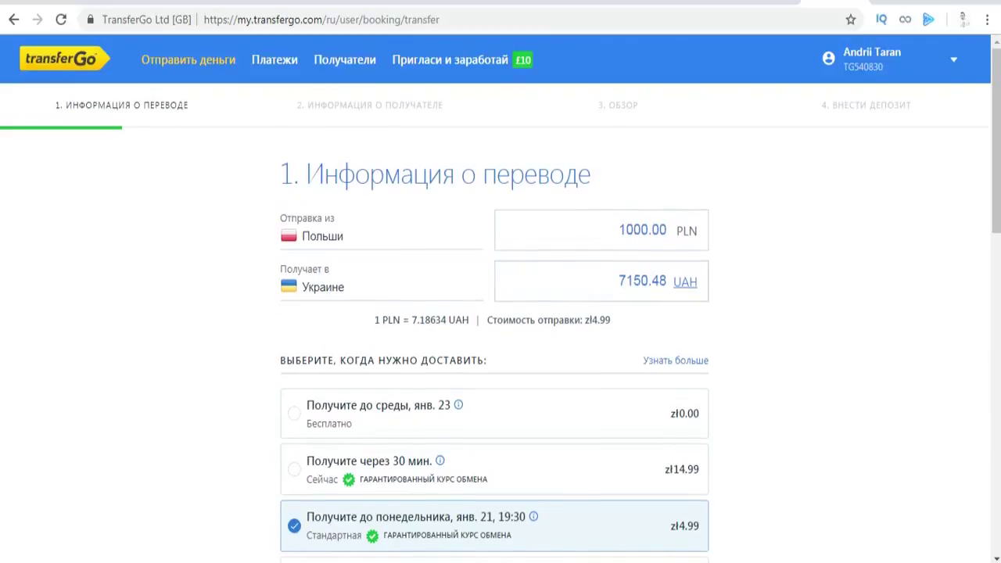
pyautogui.scroll(-10, 500, 297)
pyautogui.click(494, 181)
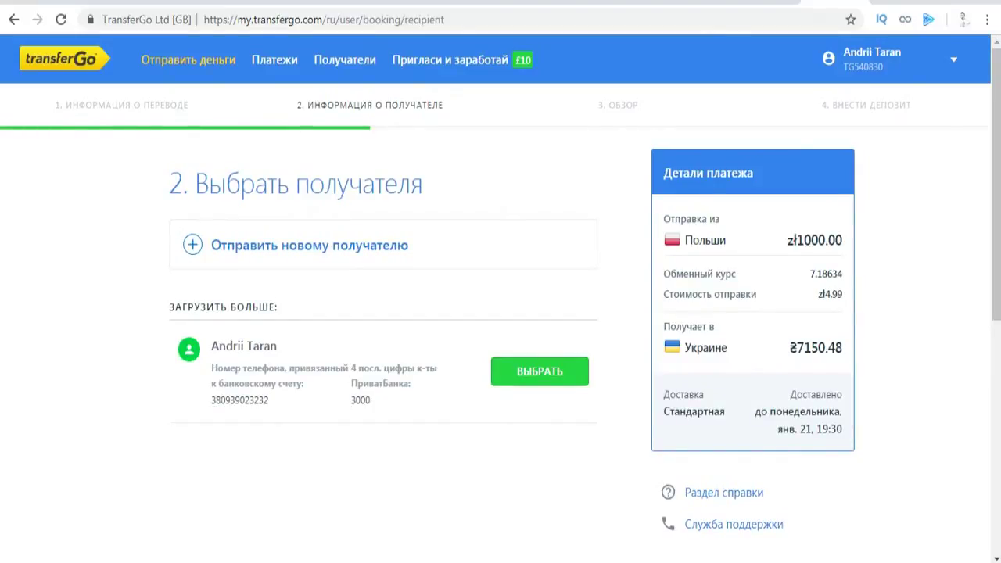
# Add a new individual recipient and fill in the recipient's first and last name
pyautogui.click(309, 244)
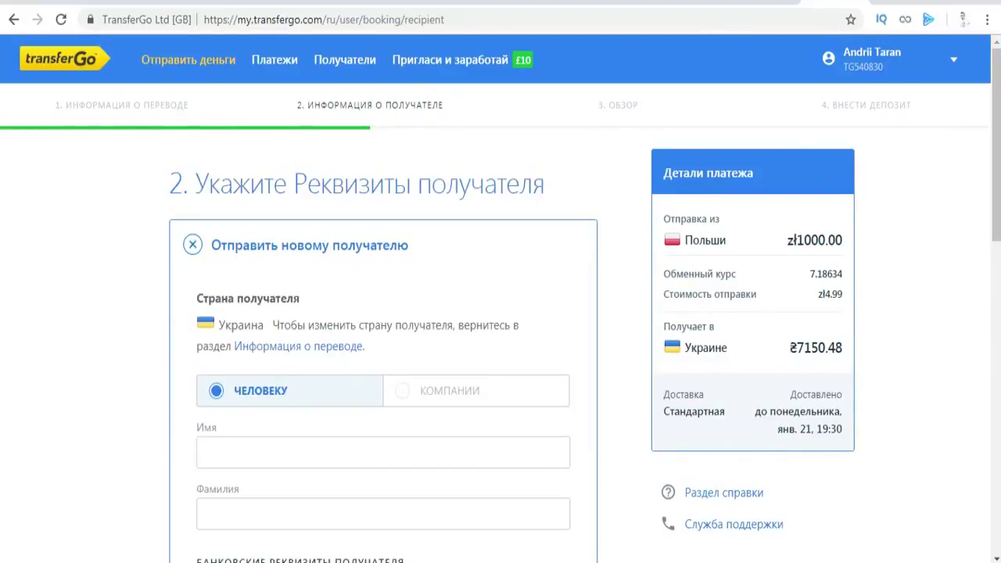
pyautogui.scroll(-2, 500, 299)
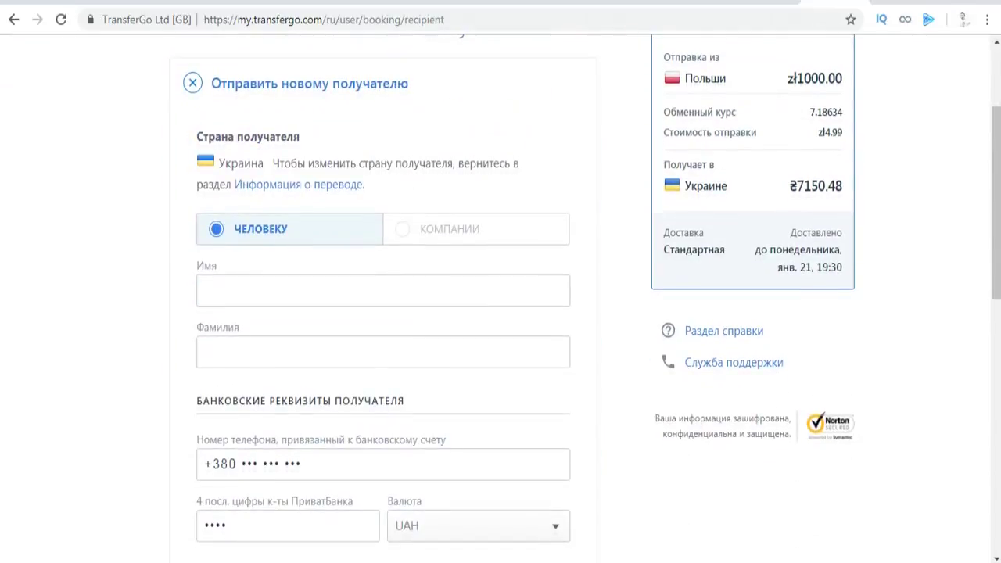
pyautogui.click(243, 293)
pyautogui.click(226, 329)
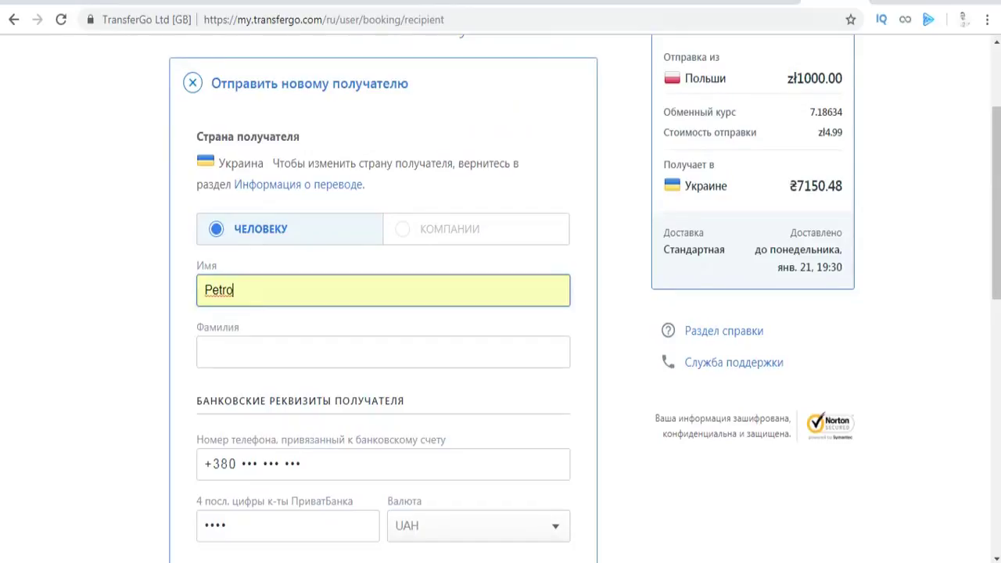
pyautogui.press('Tab')
pyautogui.press('Down')
pyautogui.press('Down')
pyautogui.press('Down')
pyautogui.press('Up')
pyautogui.press('Return')
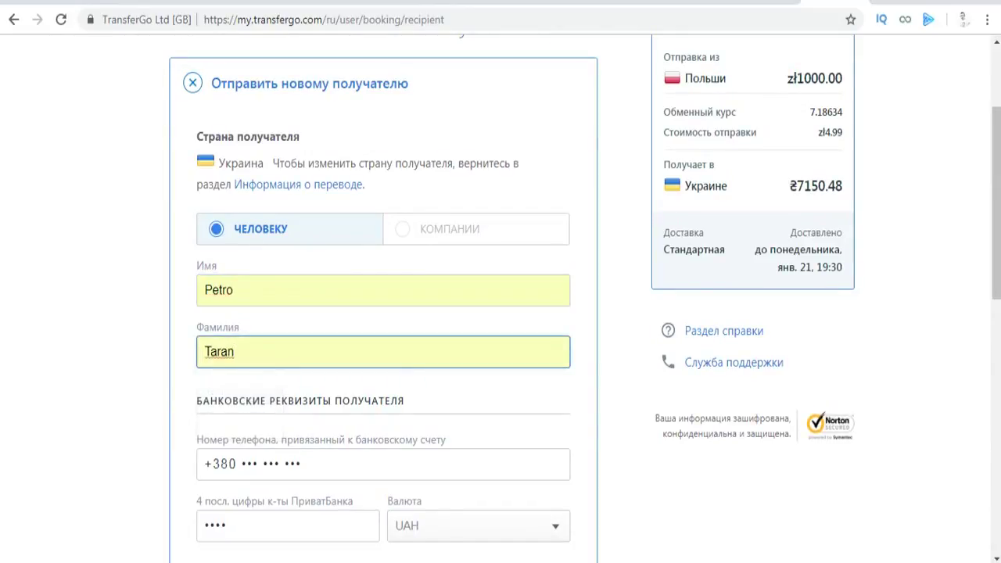
# Go through the recipient's bank-linked phone number field to the field for the last four PrivatBank card digits
pyautogui.scroll(-1, 500, 298)
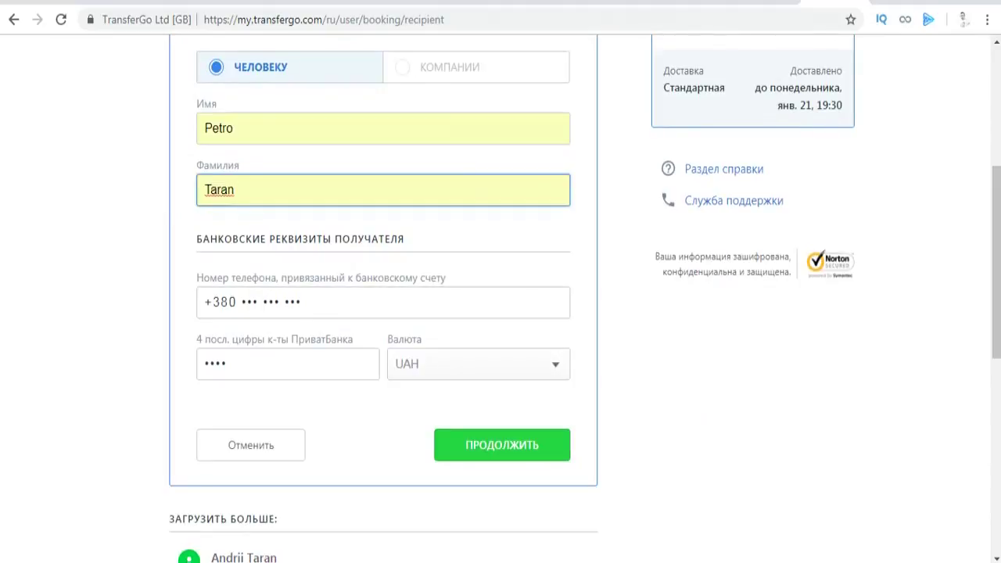
pyautogui.press('Tab')
pyautogui.click(287, 364)
pyautogui.click(288, 364)
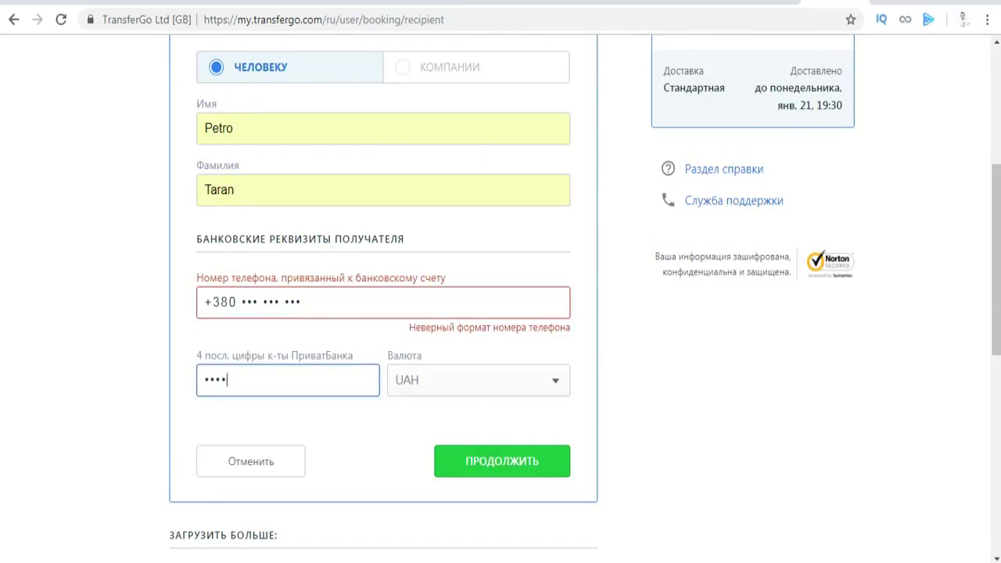
pyautogui.hotkey('ctrl', 'a')
pyautogui.click(228, 379)
# Examine the whole new recipient form, including the payment details, bank details and the saved recipient below it
pyautogui.scroll(2, 500, 299)
pyautogui.scroll(-4, 500, 313)
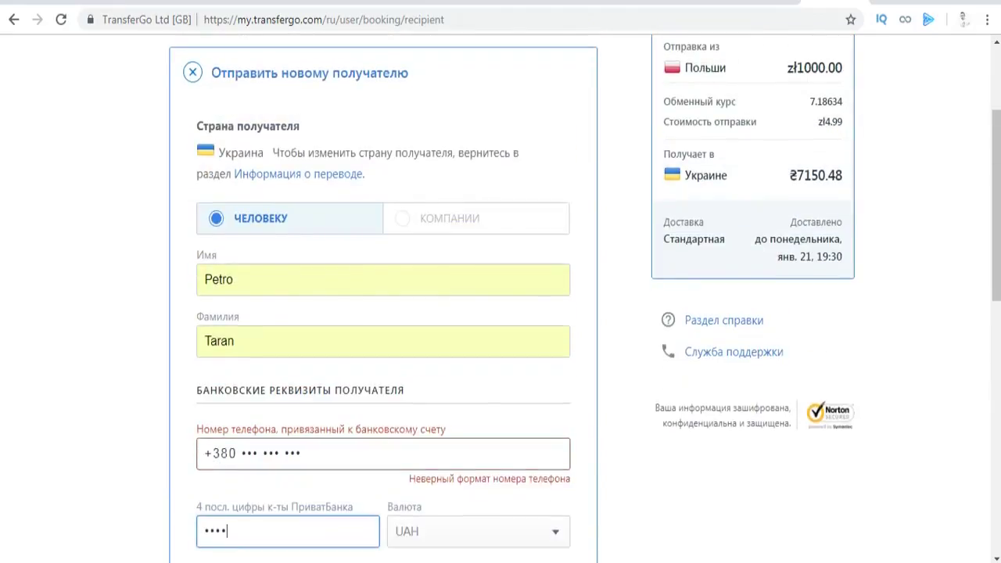
pyautogui.scroll(5, 501, 313)
pyautogui.scroll(-5, 501, 313)
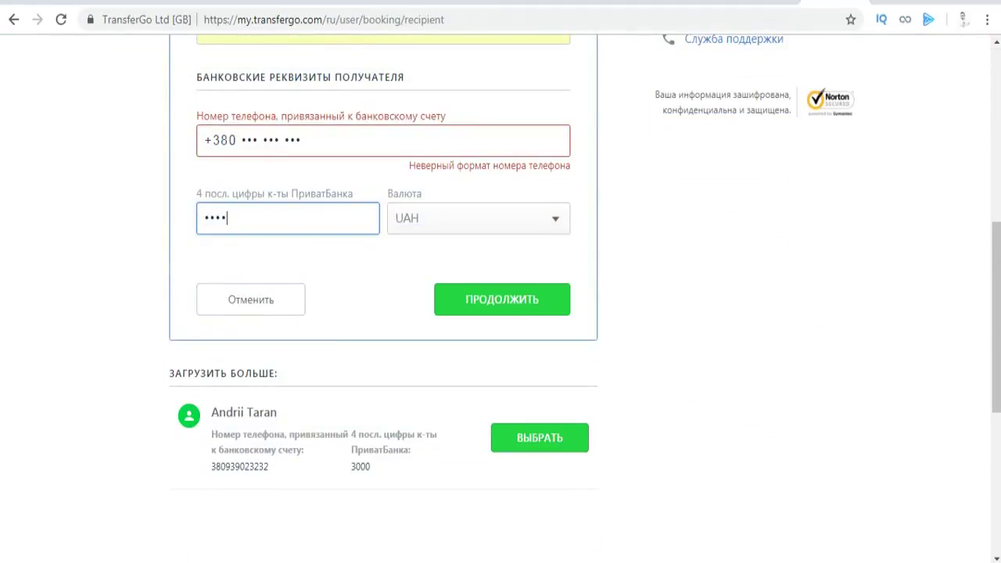
pyautogui.scroll(-2, 501, 297)
pyautogui.scroll(8, 383, 451)
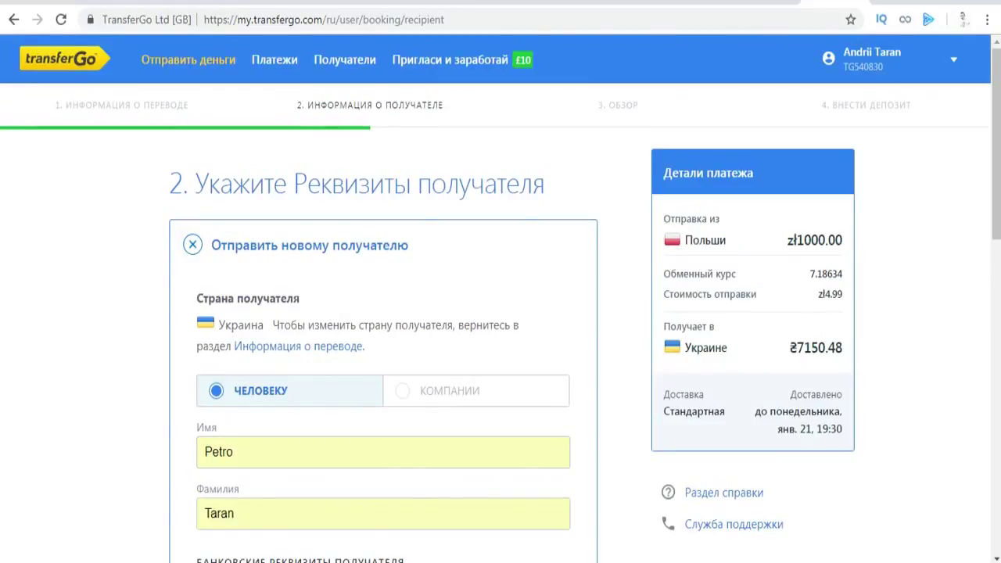
pyautogui.scroll(-5, 500, 297)
pyautogui.scroll(-2, 500, 297)
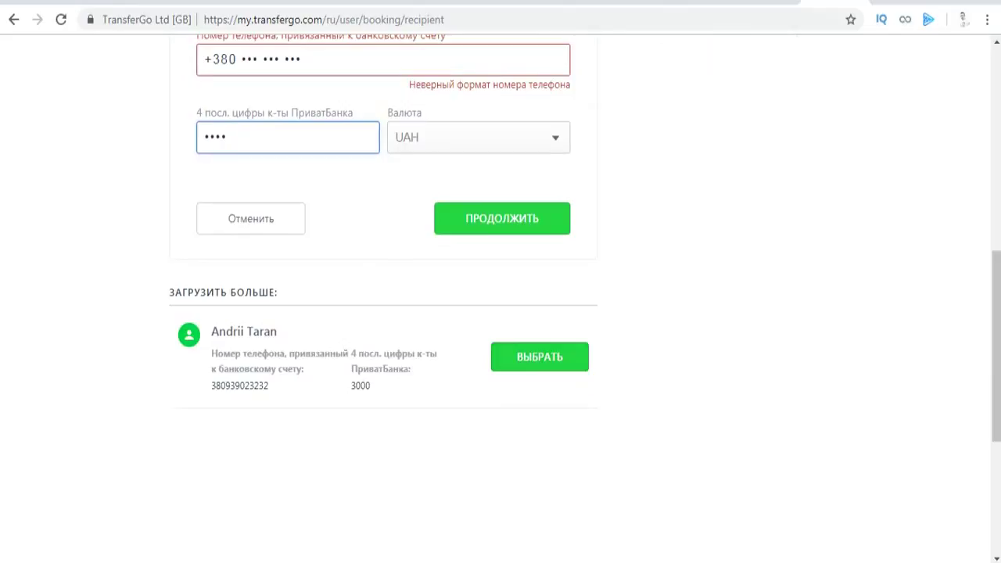
# Choose the saved recipient and review the sent amount, exchange rate, fee, delivery type, delivery date and received amount in the summary
pyautogui.click(540, 363)
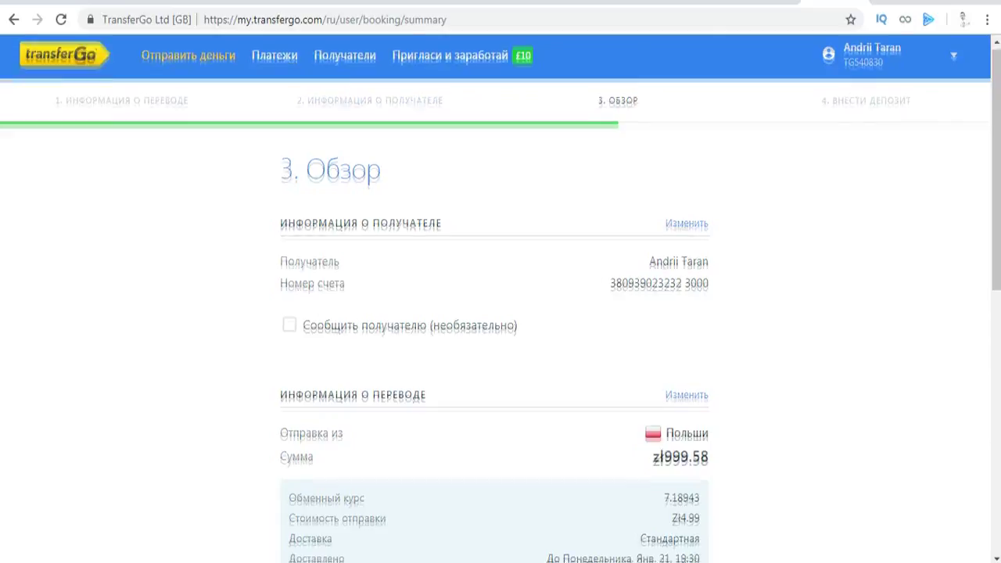
pyautogui.scroll(-3, 500, 312)
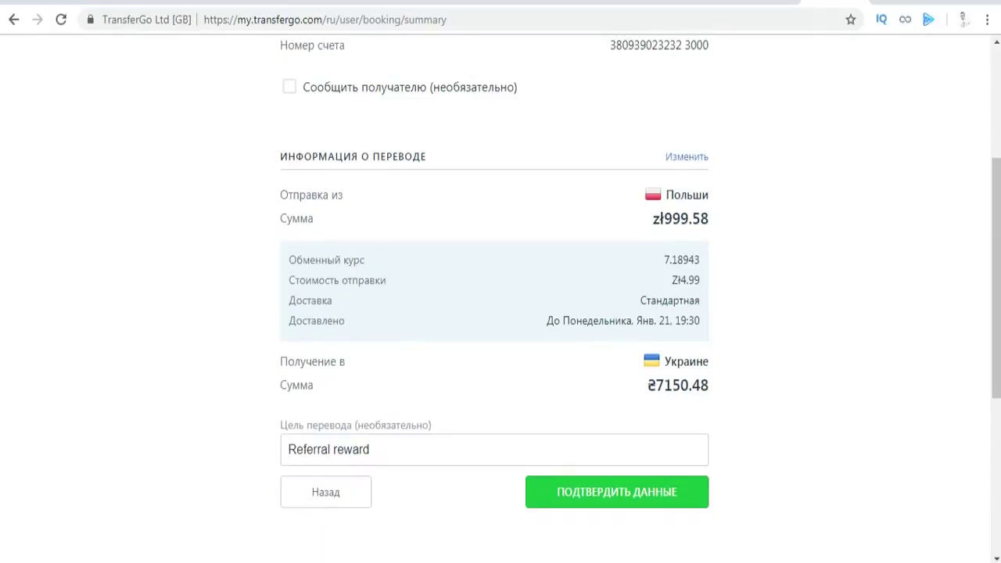
pyautogui.moveTo(653, 218); pyautogui.dragTo(700, 219)
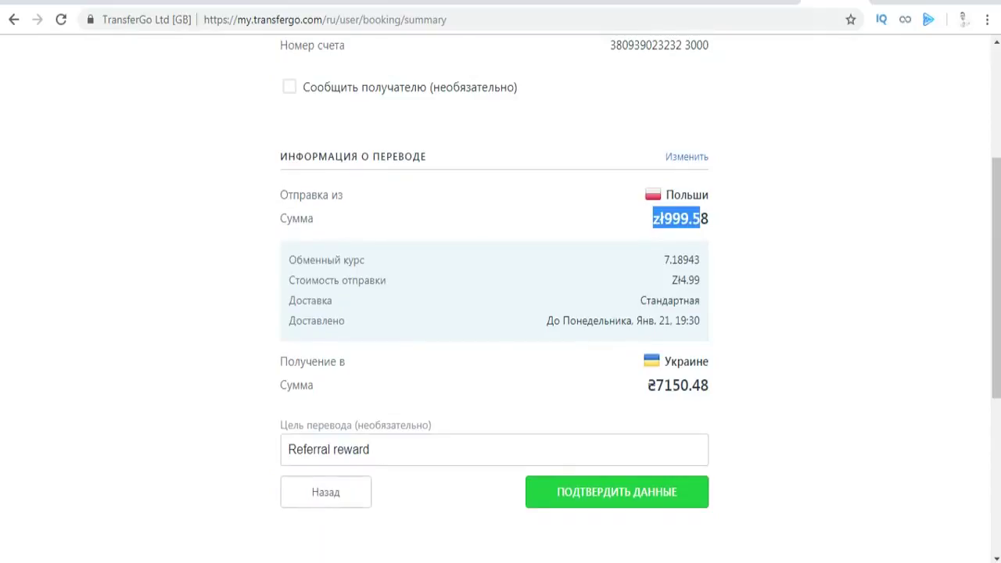
pyautogui.moveTo(664, 259); pyautogui.dragTo(698, 280)
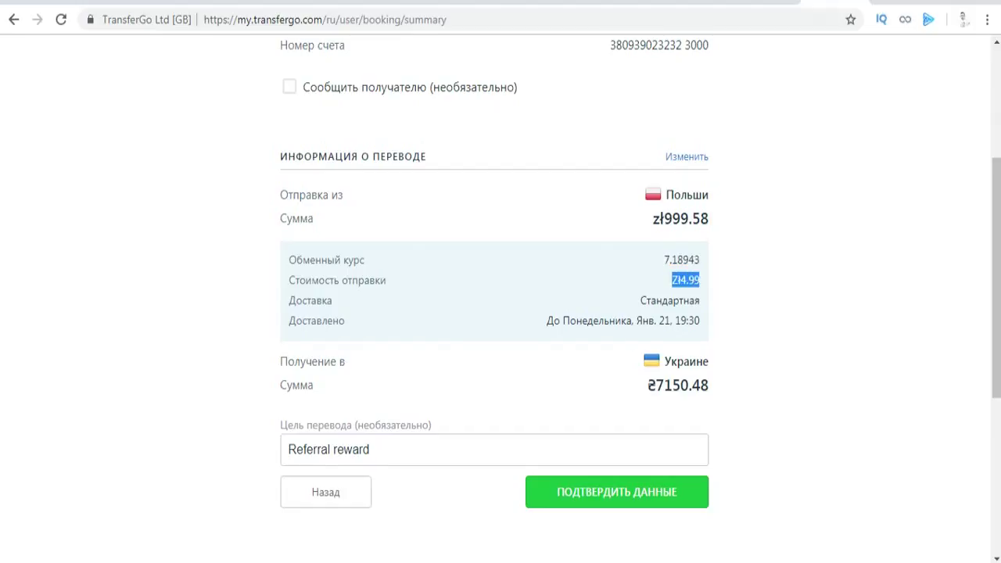
pyautogui.moveTo(641, 300); pyautogui.dragTo(699, 300)
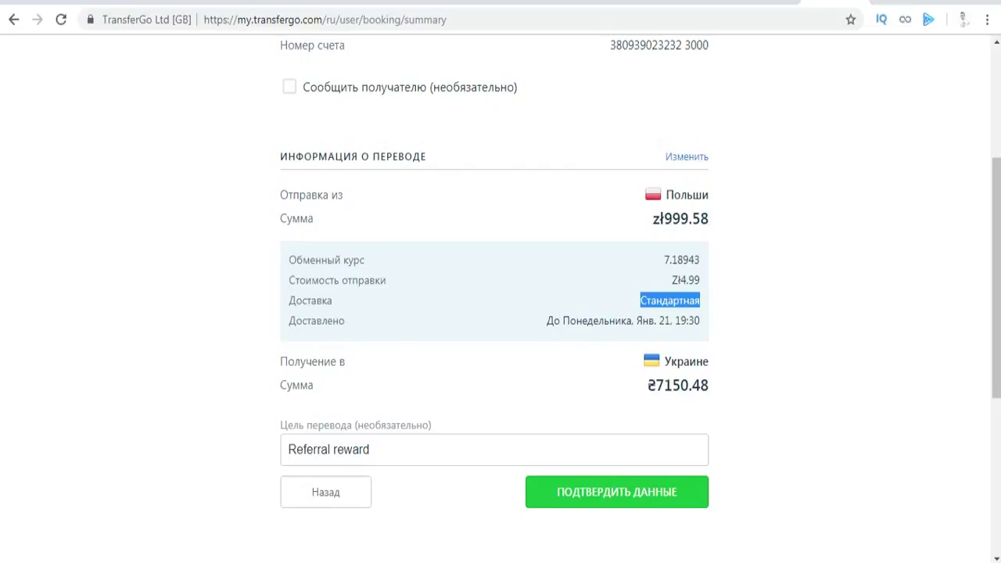
pyautogui.moveTo(553, 320); pyautogui.dragTo(699, 320)
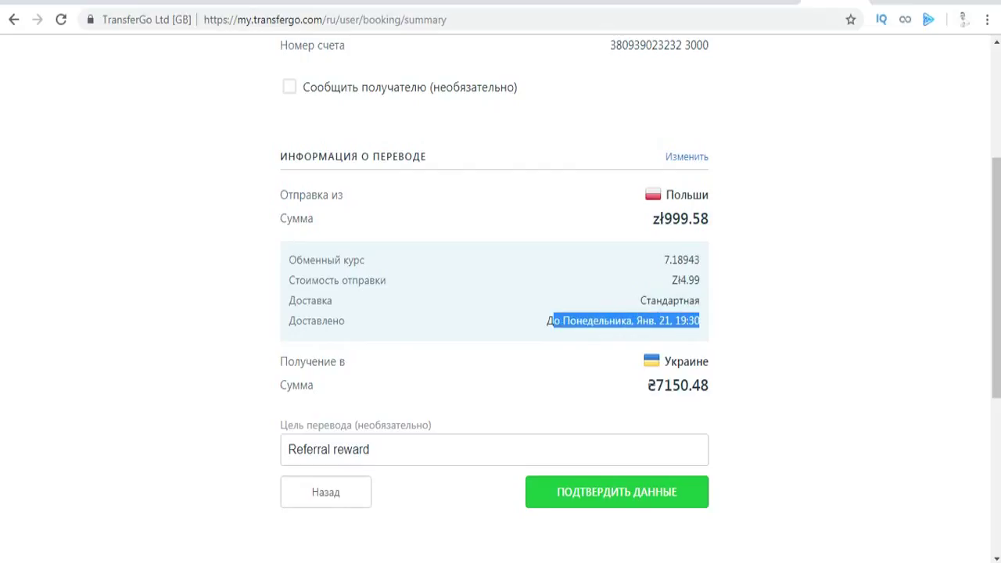
pyautogui.moveTo(647, 385); pyautogui.dragTo(708, 385)
pyautogui.click(708, 386)
pyautogui.scroll(3, 500, 297)
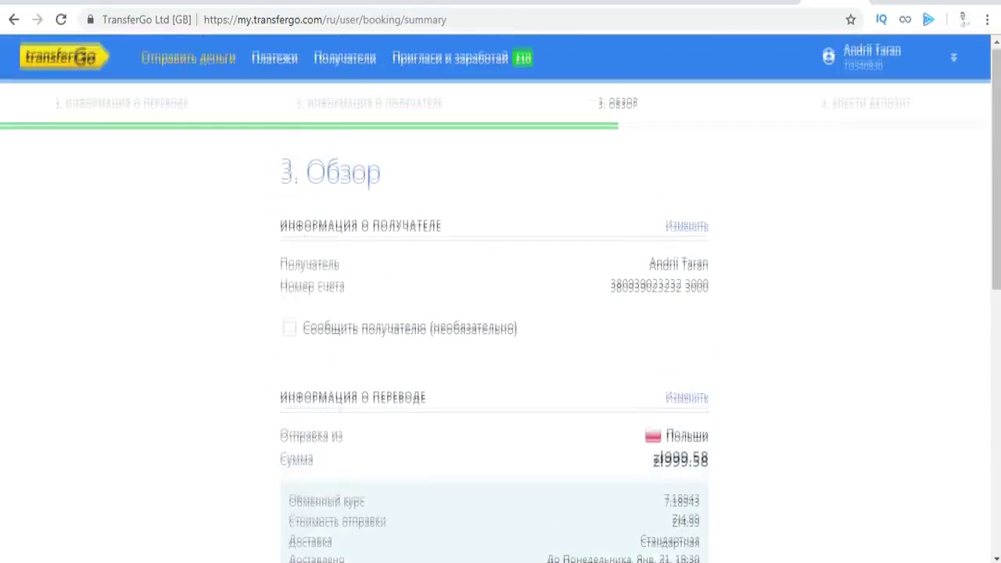
# Examine the optional transfer purpose field and its existing entry below the transfer information
pyautogui.scroll(-3, 500, 297)
pyautogui.scroll(-2, 500, 297)
pyautogui.click(437, 368)
pyautogui.click(438, 368)
pyautogui.moveTo(371, 369); pyautogui.dragTo(286, 368)
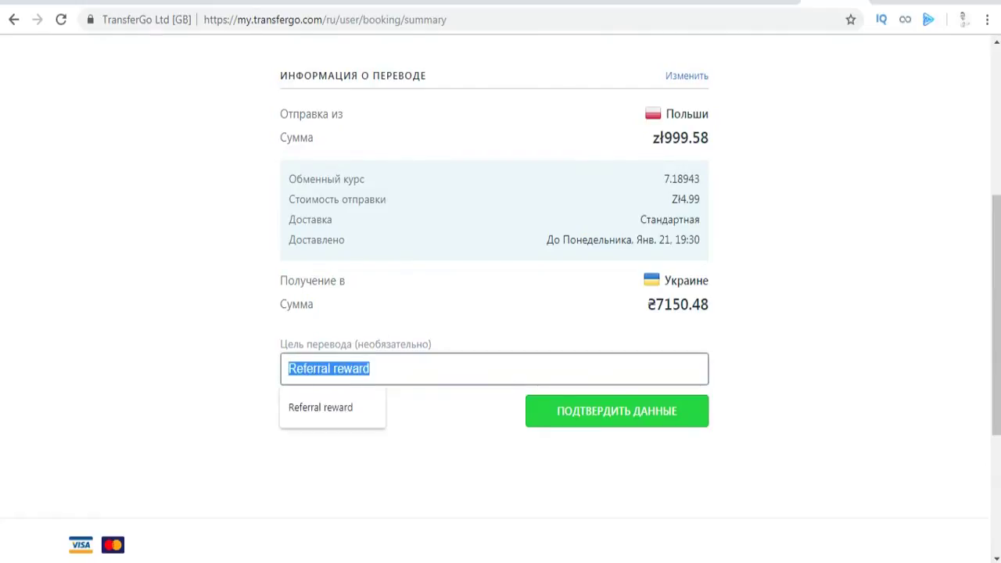
pyautogui.moveTo(434, 343); pyautogui.dragTo(297, 344)
pyautogui.moveTo(287, 368); pyautogui.dragTo(371, 368)
pyautogui.click(437, 369)
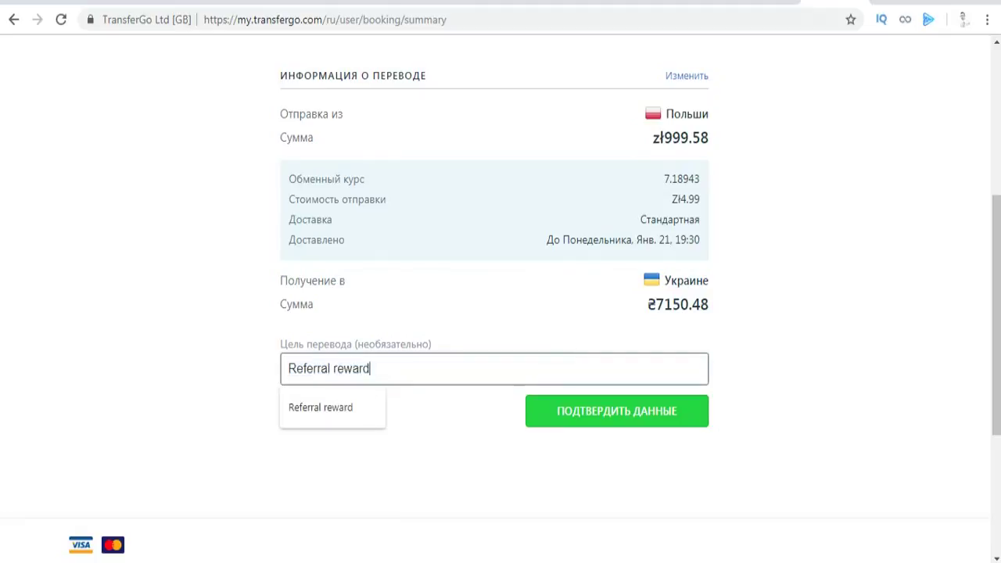
pyautogui.click(454, 438)
# Recheck the recipient and transfer information in the overview and confirm the data to proceed to the deposit stage
pyautogui.scroll(5, 501, 312)
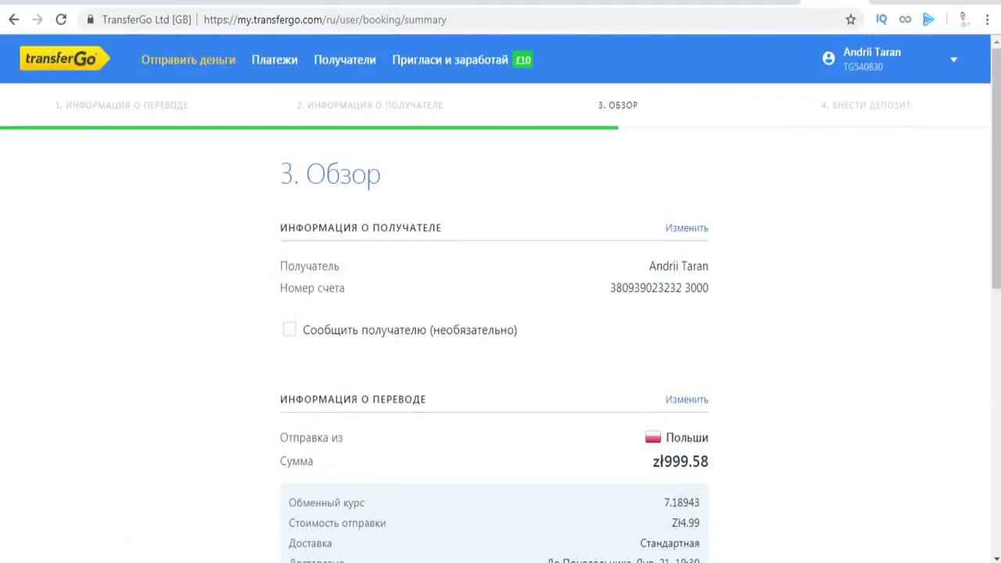
pyautogui.scroll(-1, 501, 312)
pyautogui.scroll(-3, 500, 301)
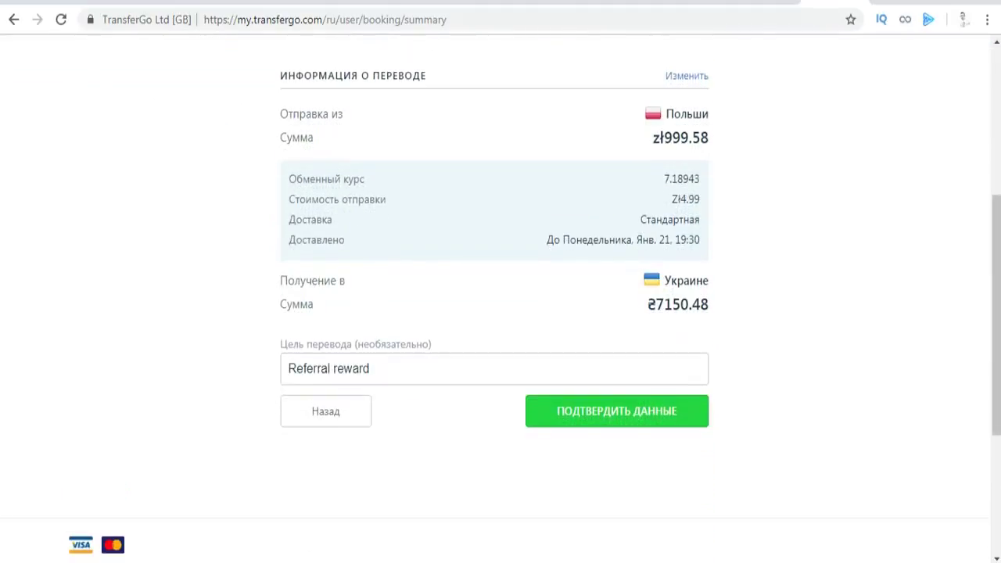
pyautogui.click(621, 411)
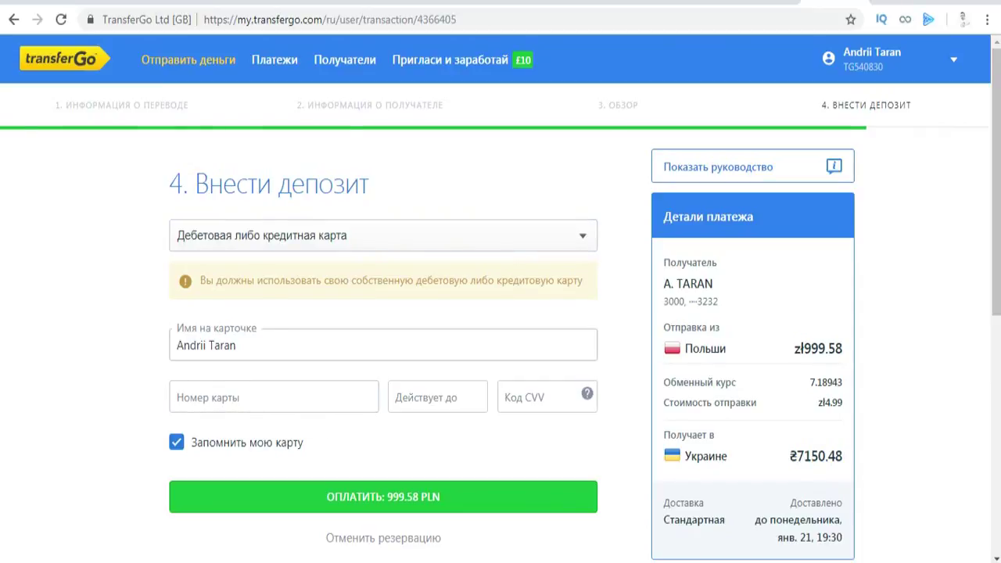
# Go through the card payment form's cardholder name, card number, expiry date and CVV fields without entering card data
pyautogui.moveTo(237, 345); pyautogui.dragTo(175, 346)
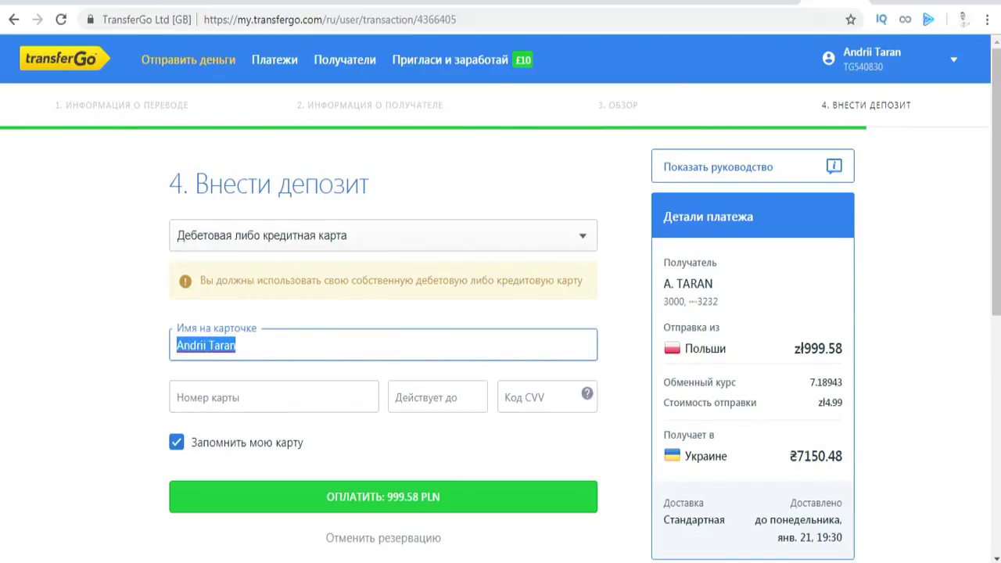
pyautogui.click(270, 397)
pyautogui.click(432, 394)
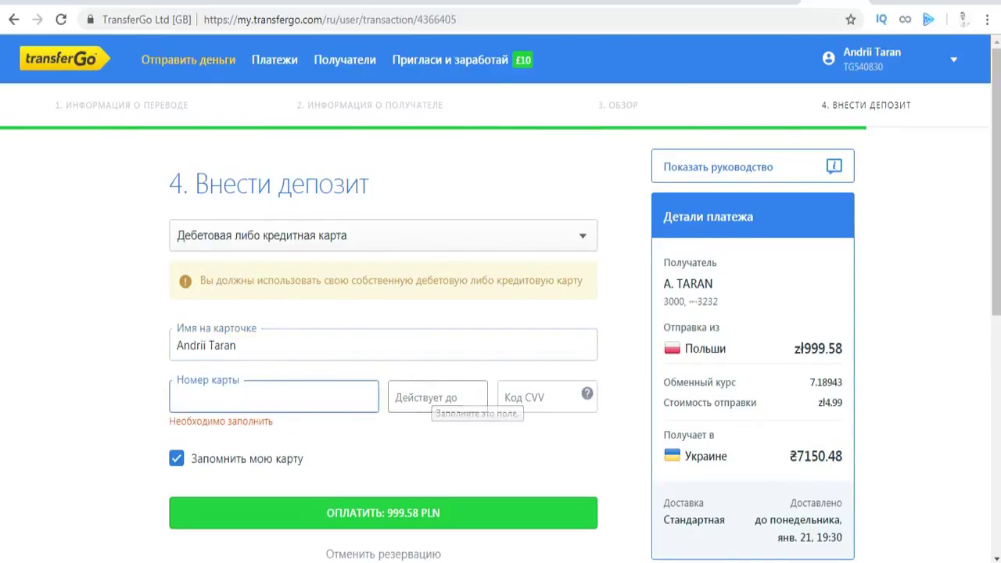
pyautogui.click(437, 396)
pyautogui.click(539, 397)
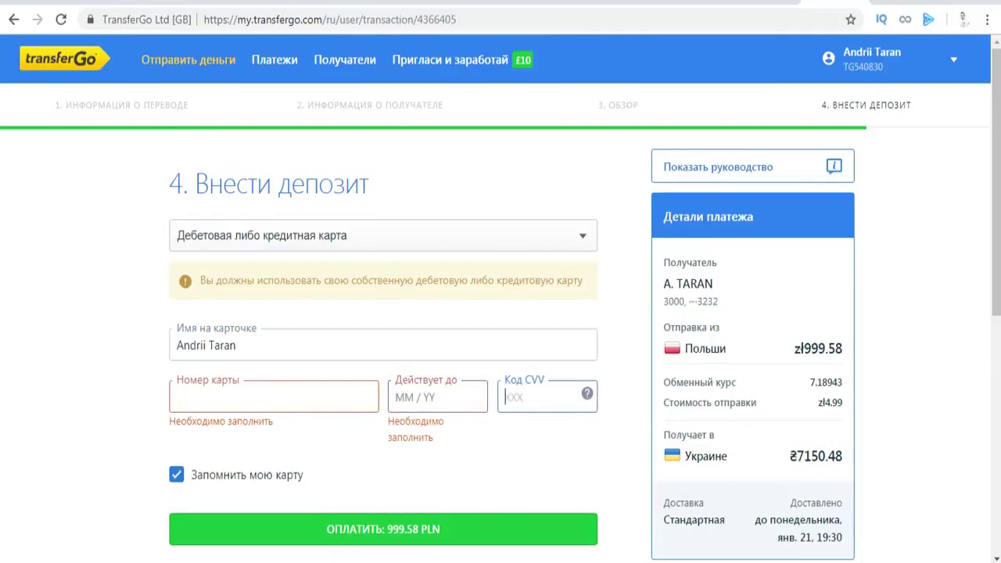
pyautogui.scroll(-1, 500, 312)
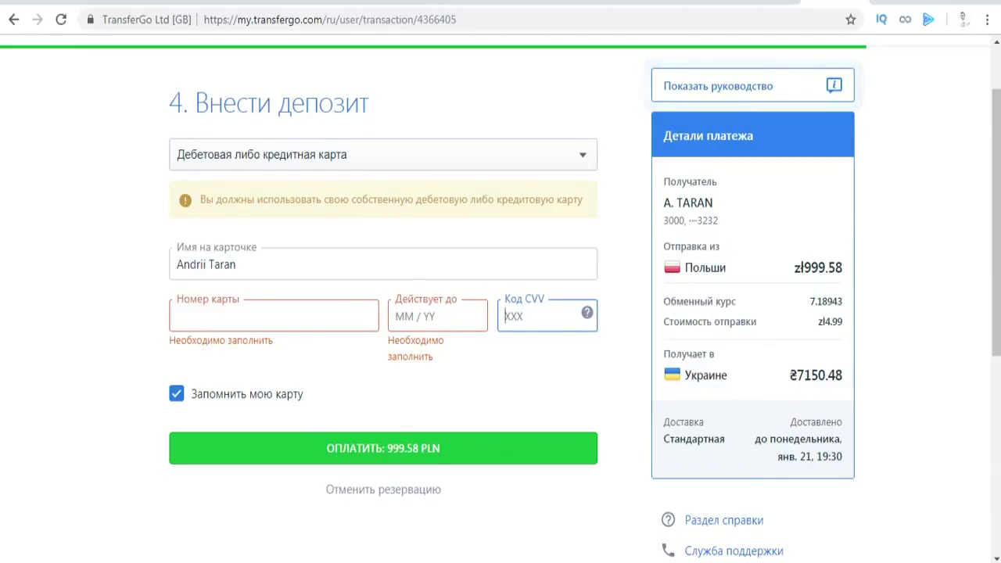
pyautogui.scroll(1, 500, 298)
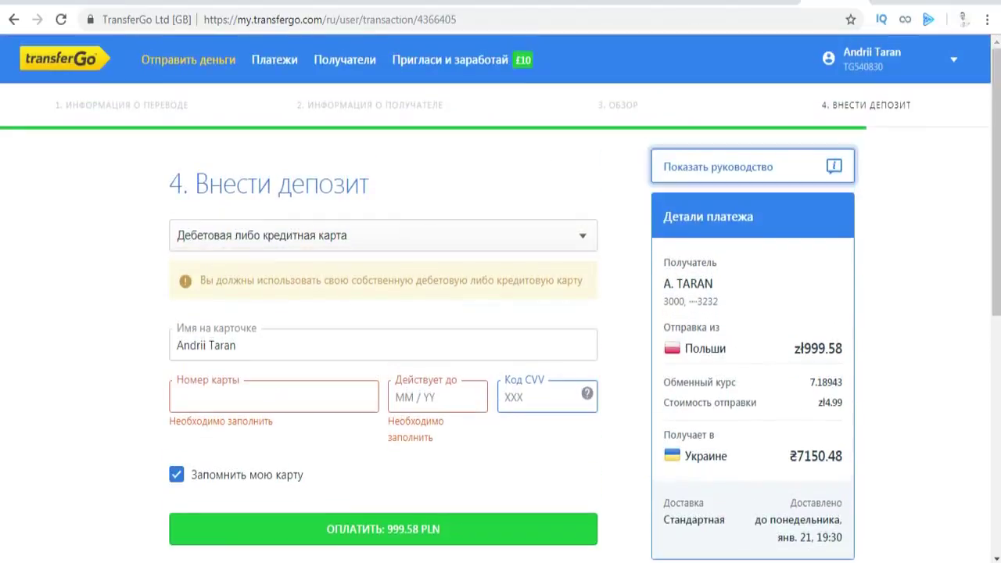
pyautogui.press('Tab')
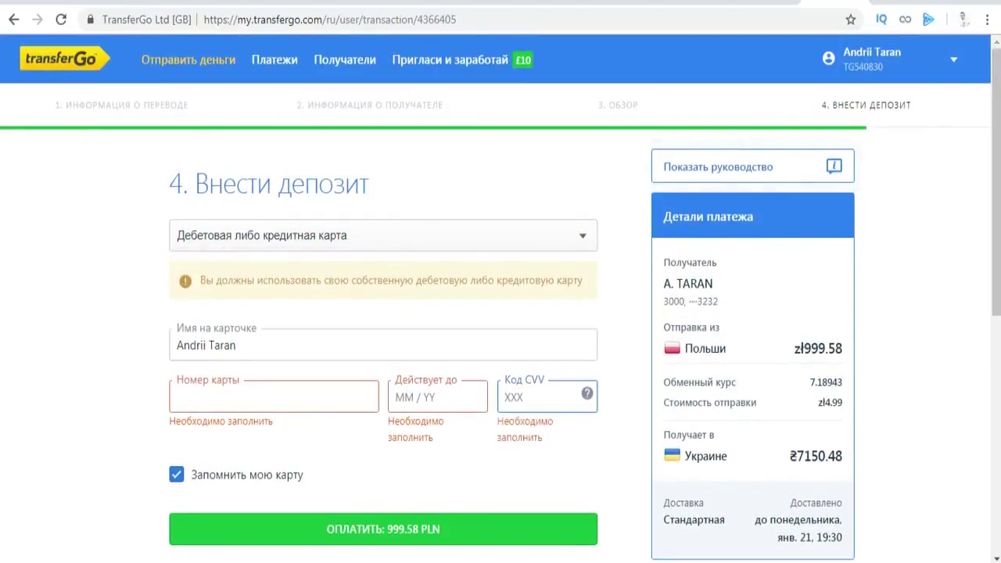
# Walk through the card payment guide from the payment method to the pay step and finish it
pyautogui.click(752, 167)
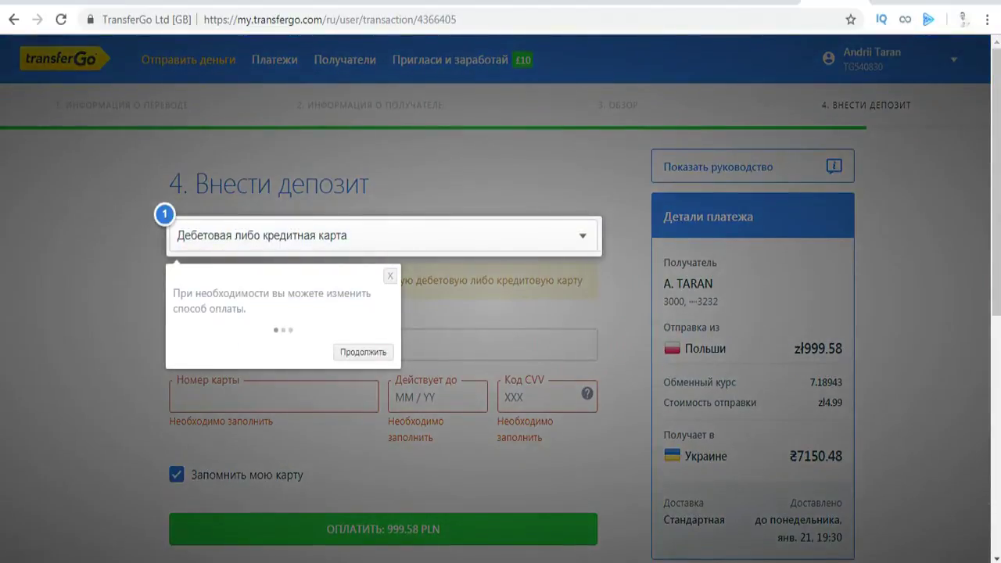
pyautogui.click(363, 352)
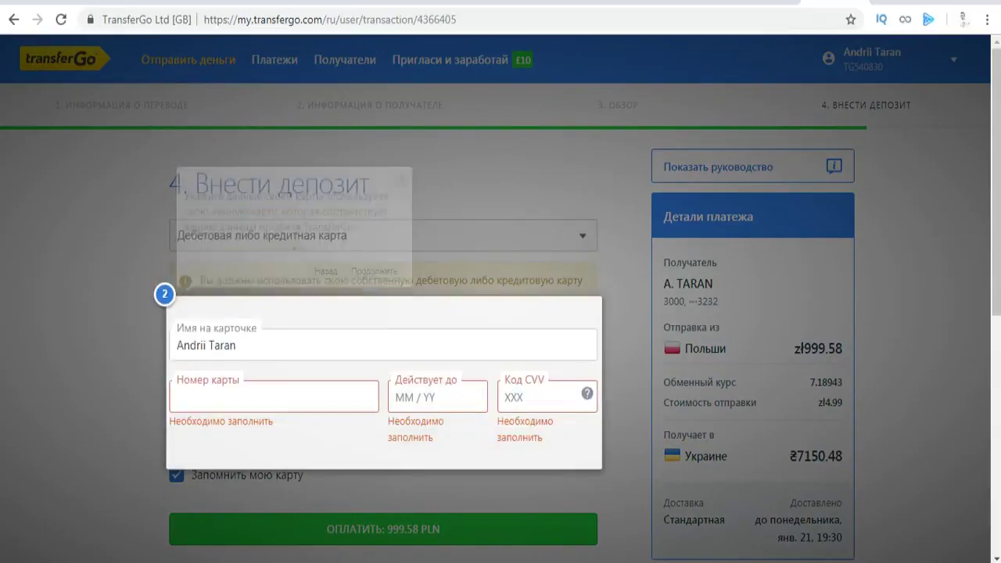
pyautogui.click(375, 272)
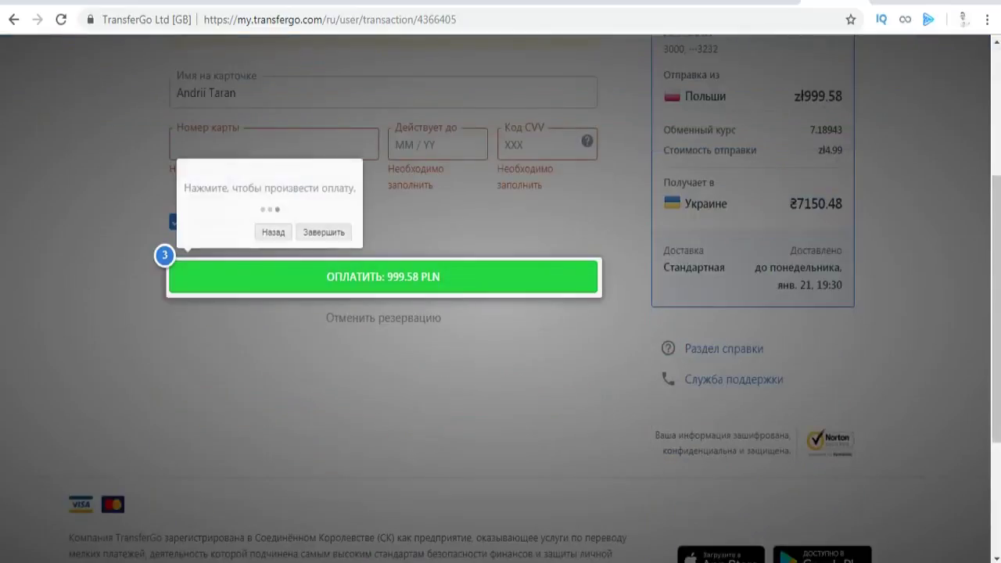
pyautogui.click(323, 232)
pyautogui.scroll(3, 323, 232)
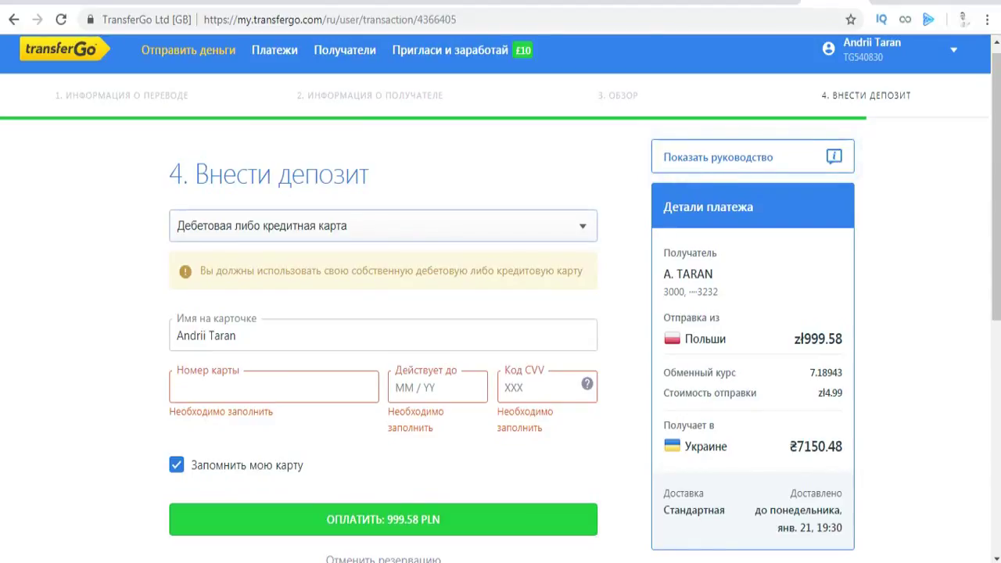
# Switch the payment method to bank transfer and go through the guide to TransferGo's bank details for the deposit
pyautogui.click(383, 226)
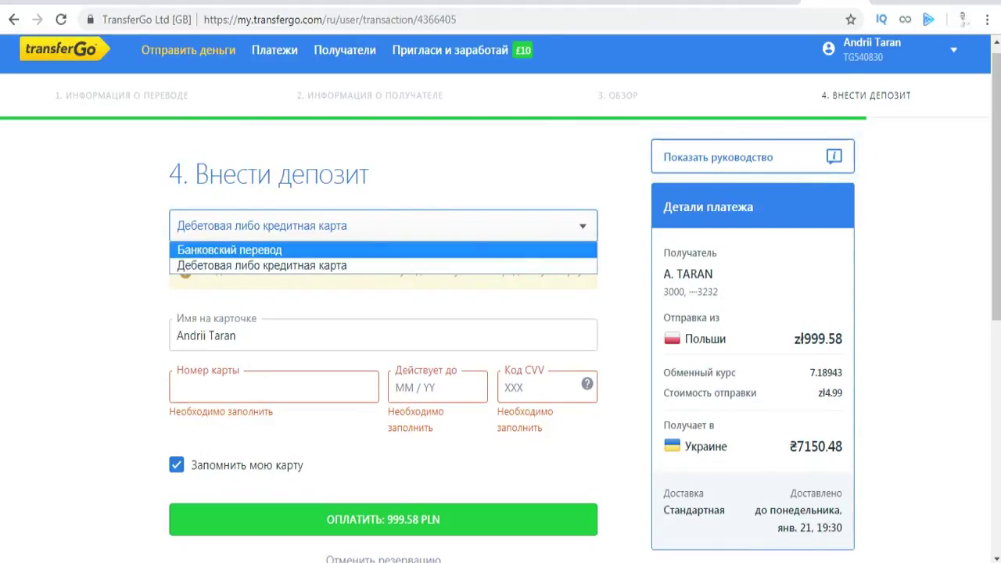
pyautogui.press('Return')
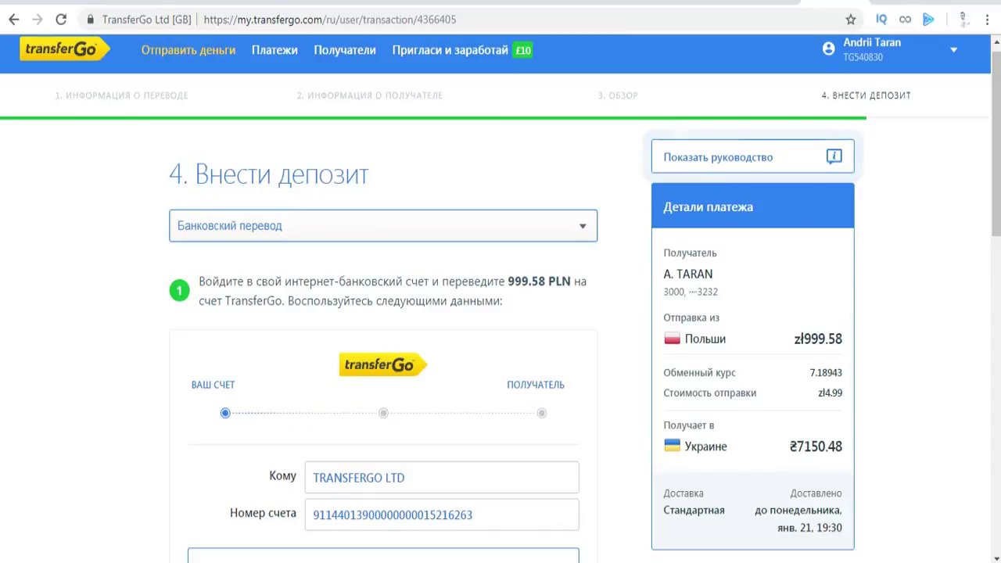
pyautogui.scroll(-1, 442, 396)
pyautogui.click(442, 397)
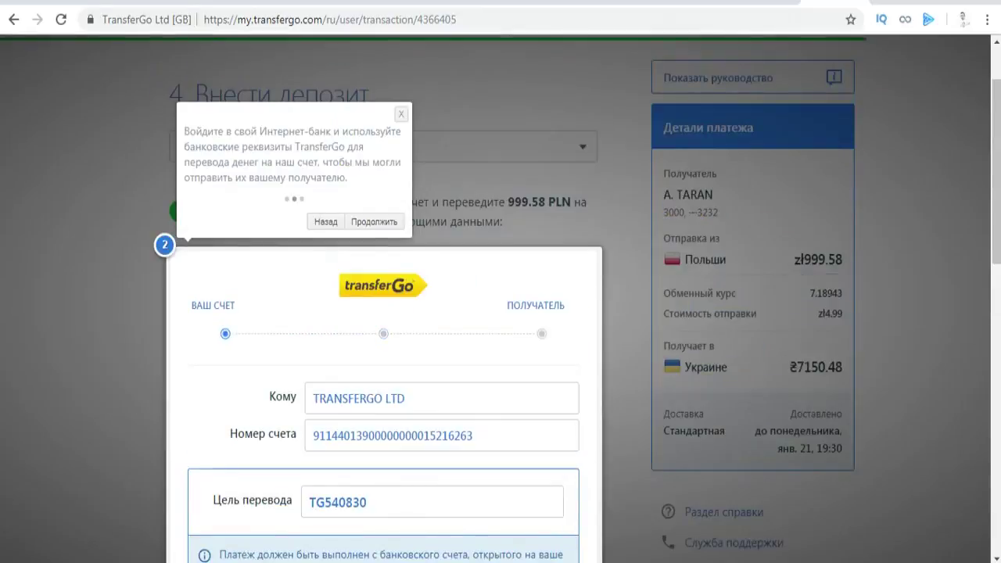
pyautogui.click(373, 222)
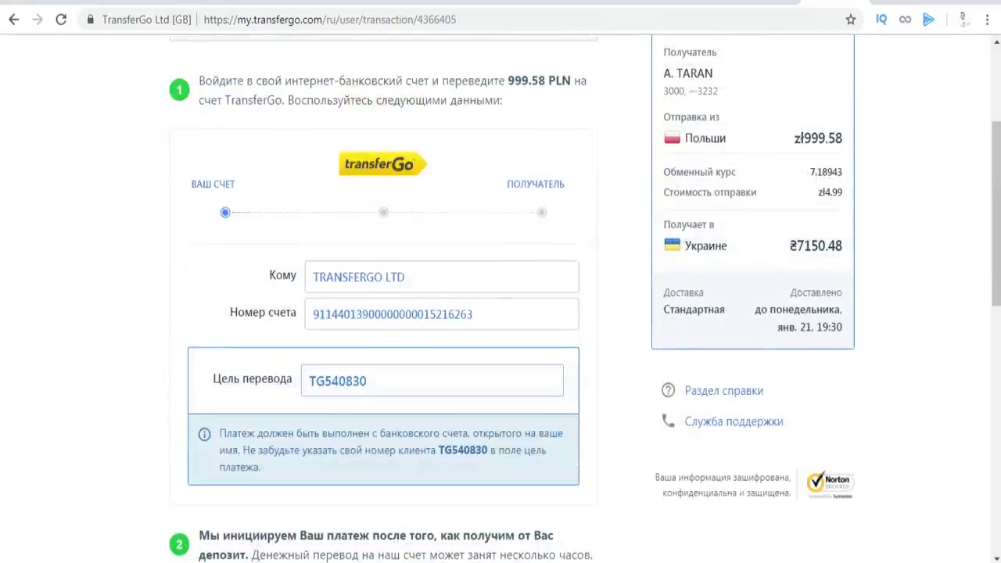
# Open the list of payment methods above the bank transfer instructions
pyautogui.click(383, 101)
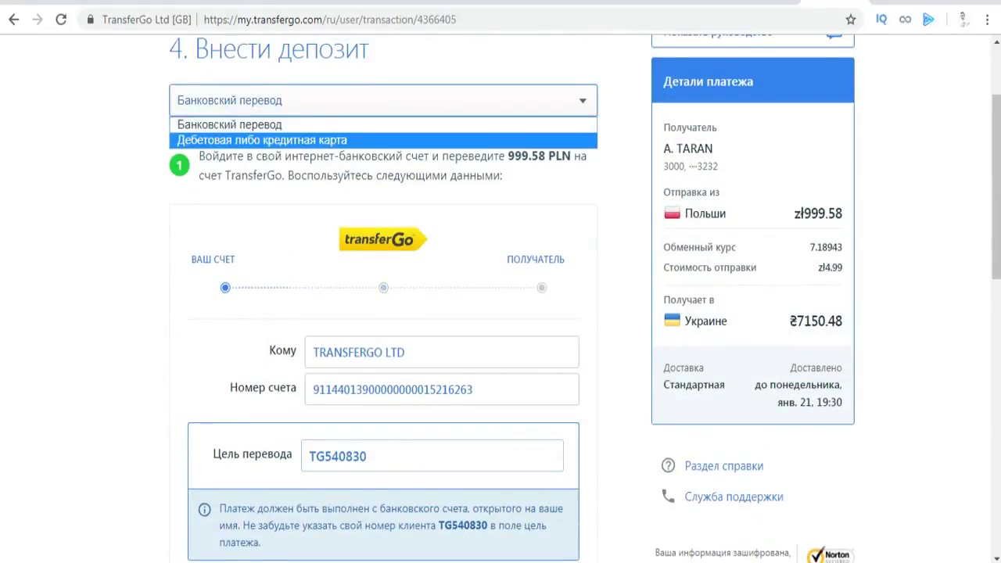